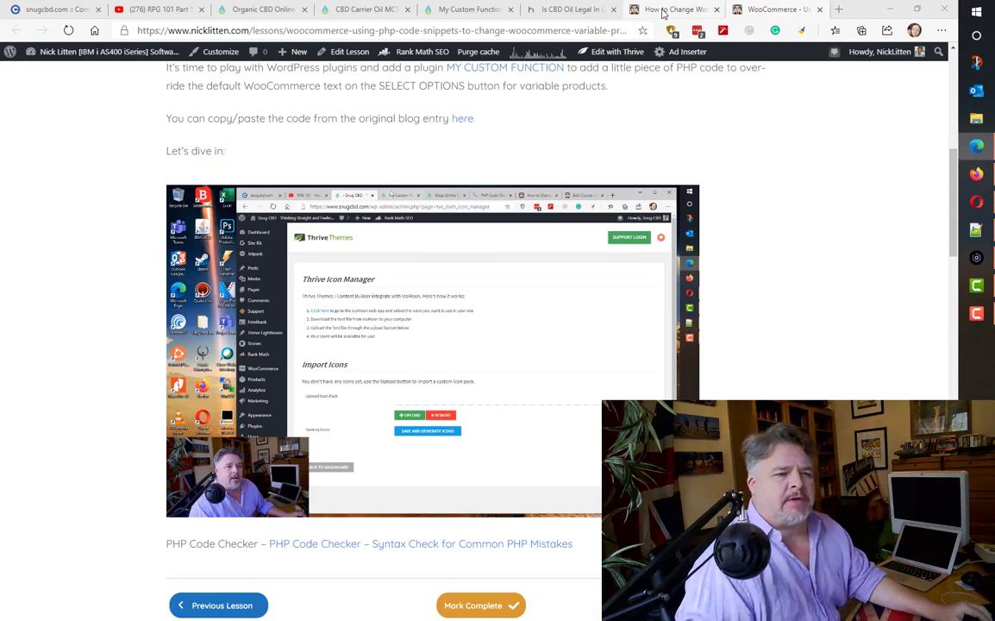
Step: Examine the PHP snippet in the How to Change WooCommerce blog post, especially its WC_Product variable-type condition
click(664, 10)
scroll(647, 268, up, 20)
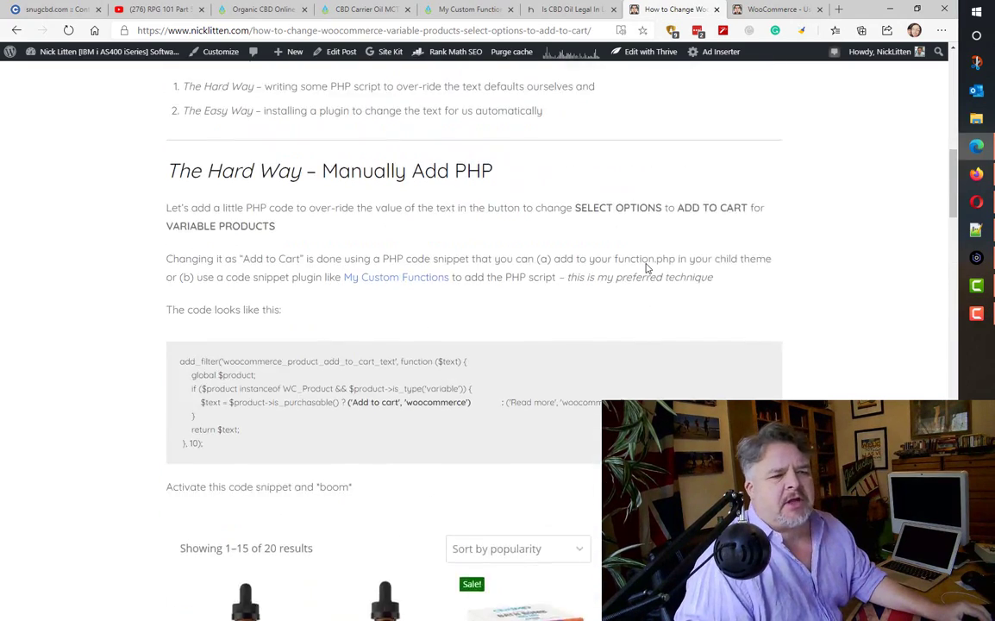
scroll(647, 265, down, 5)
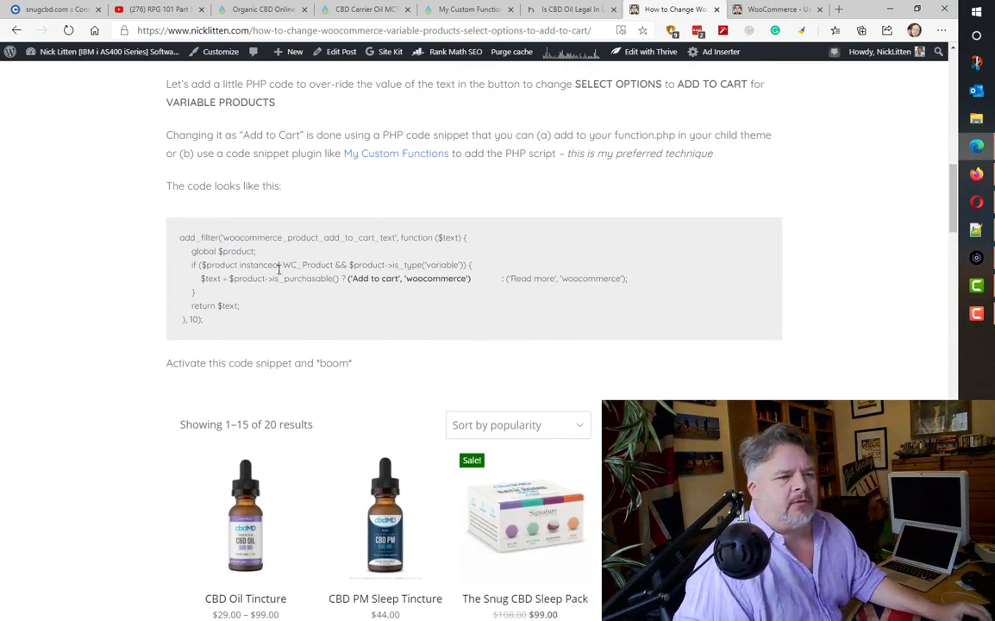
key(ctrl+plus)
key(ctrl+plus)
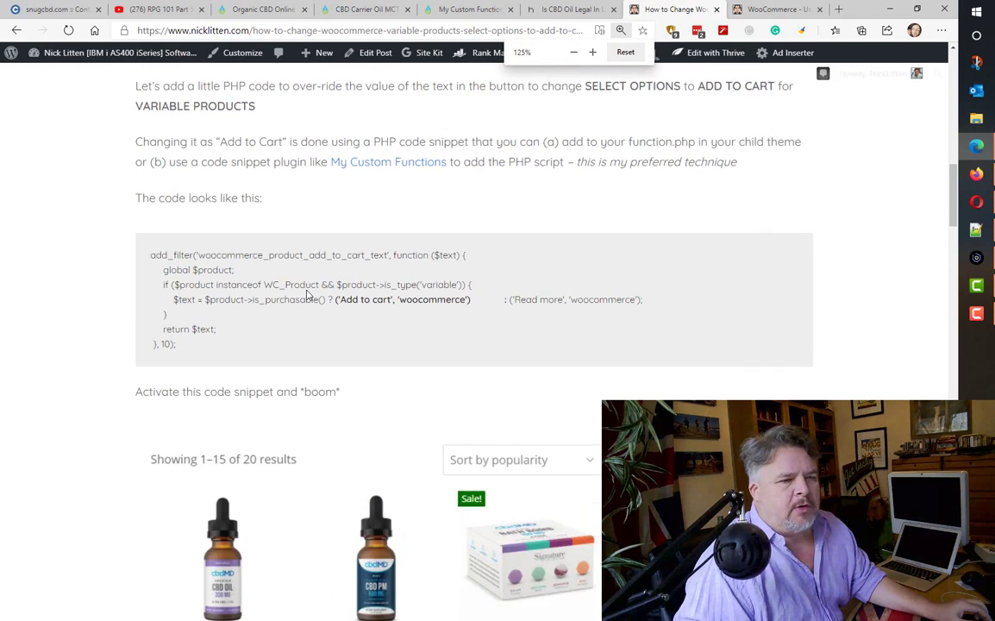
drag(106, 287, 268, 412)
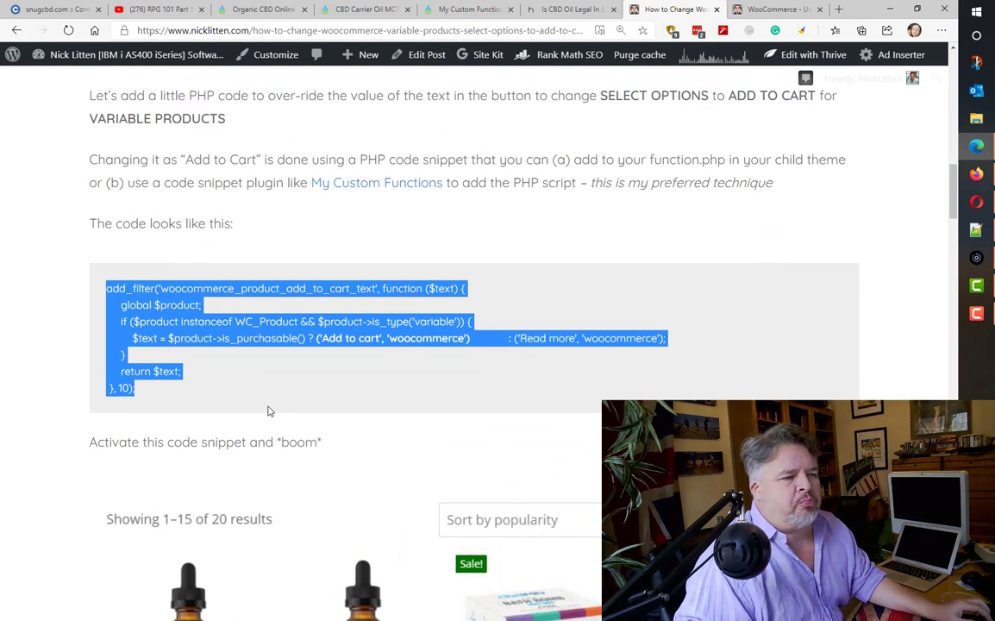
click(350, 386)
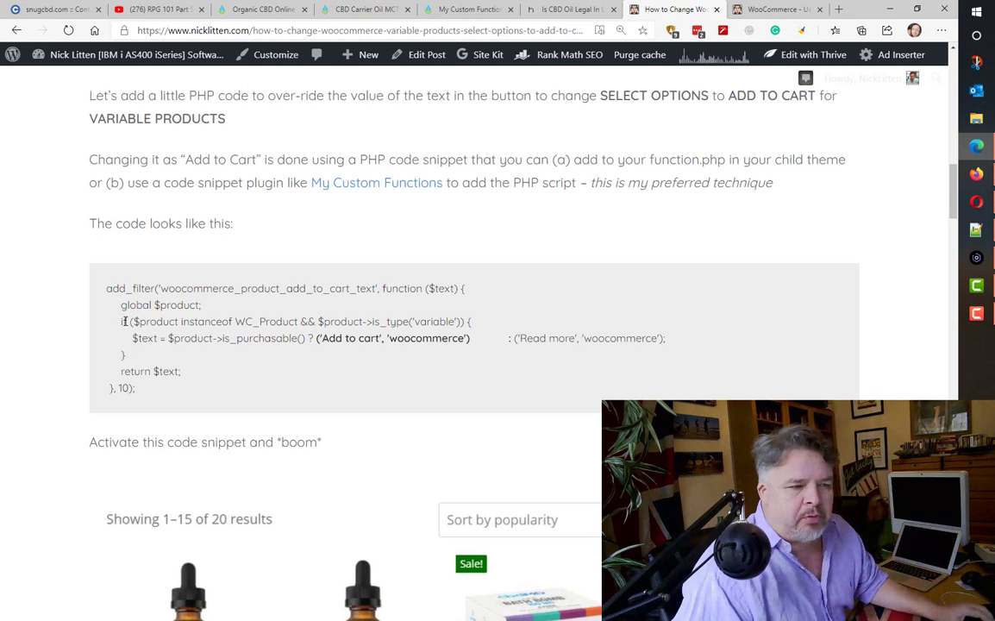
drag(133, 322, 315, 323)
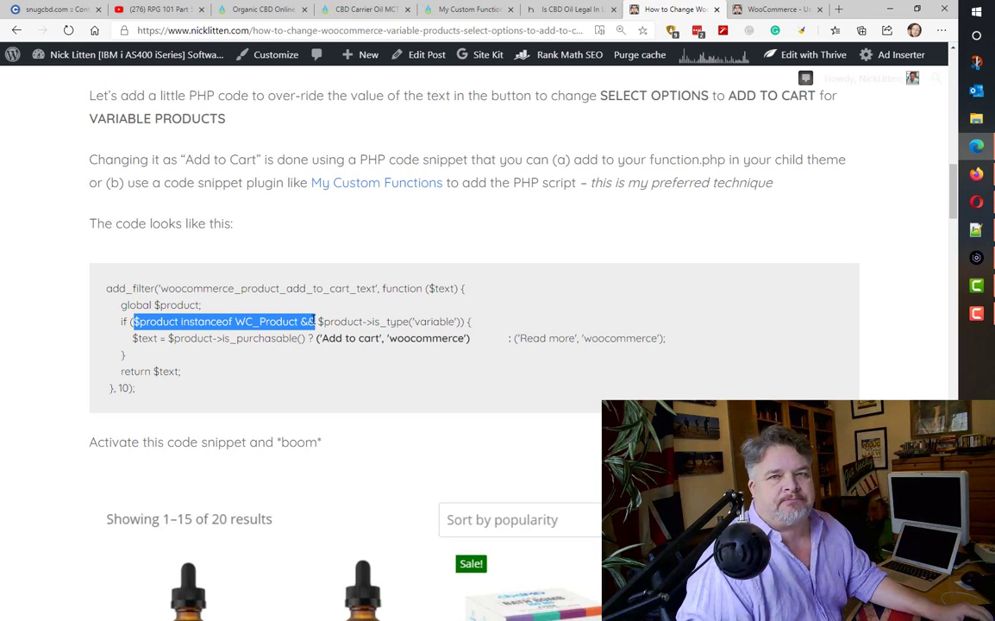
click(302, 321)
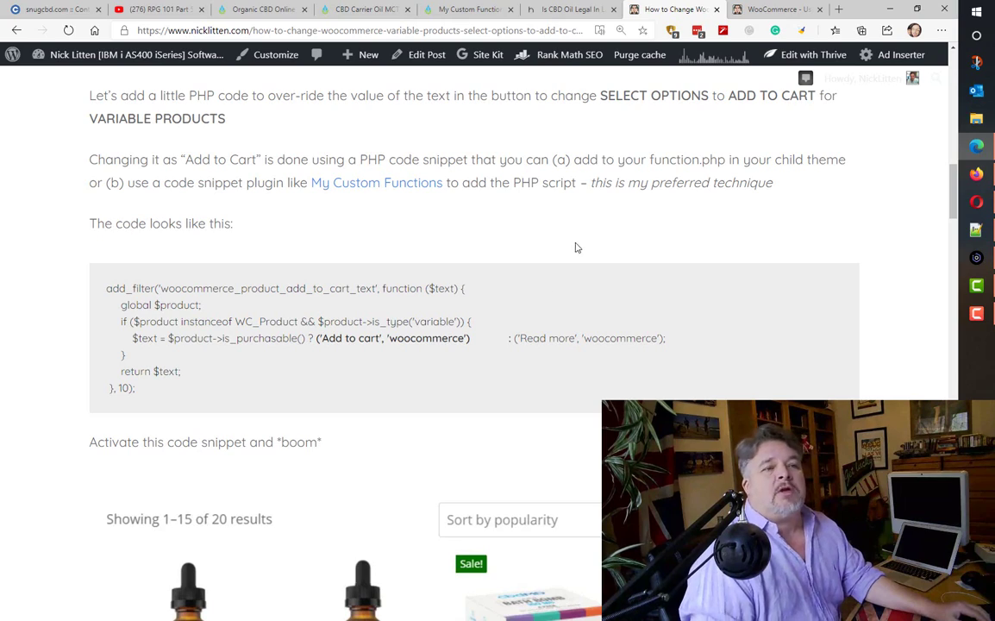
Step: Compare the product button labels in the CBD carrier oil article with those in the Snug CBD homepage store
click(362, 9)
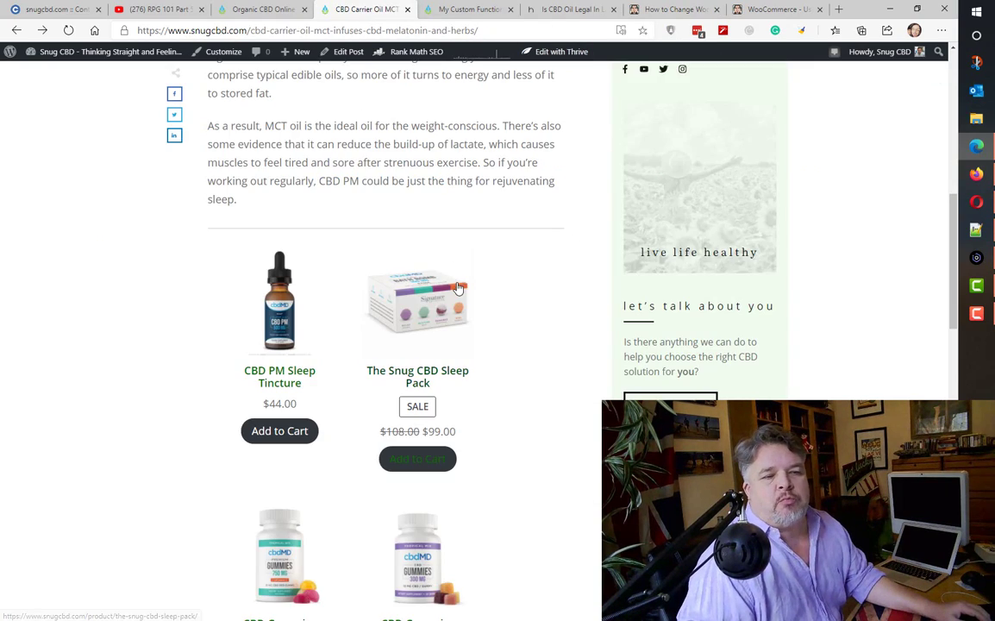
scroll(410, 246, up, 10)
scroll(412, 253, down, 5)
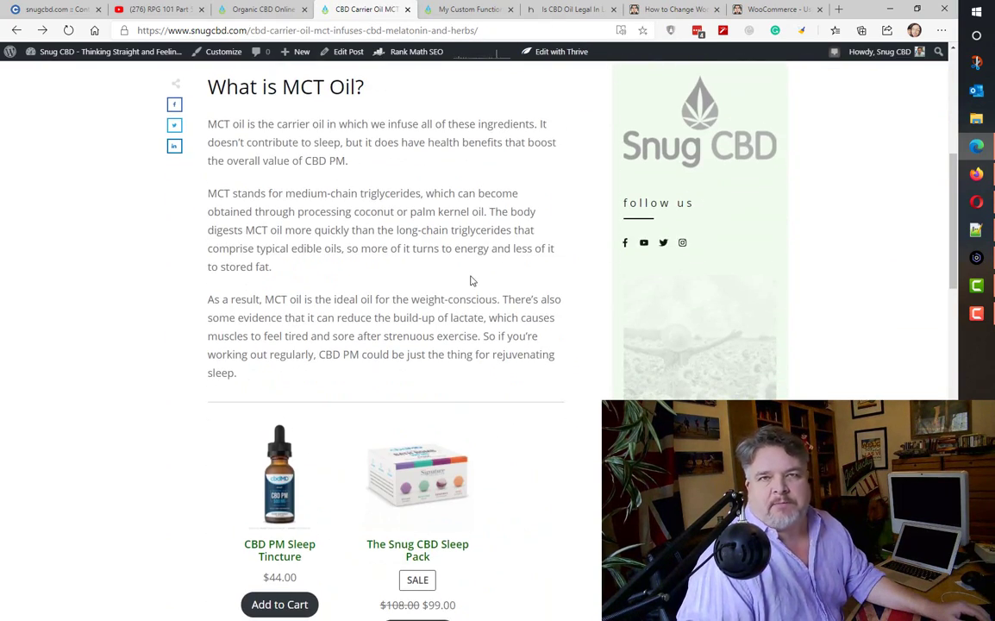
scroll(471, 285, down, 3)
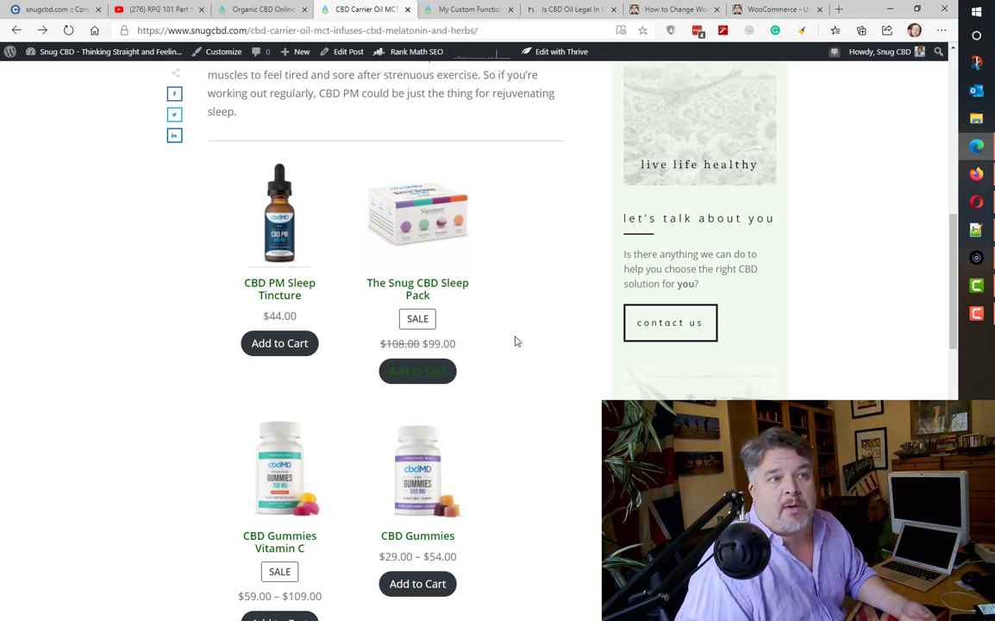
click(233, 11)
scroll(481, 328, down, 20)
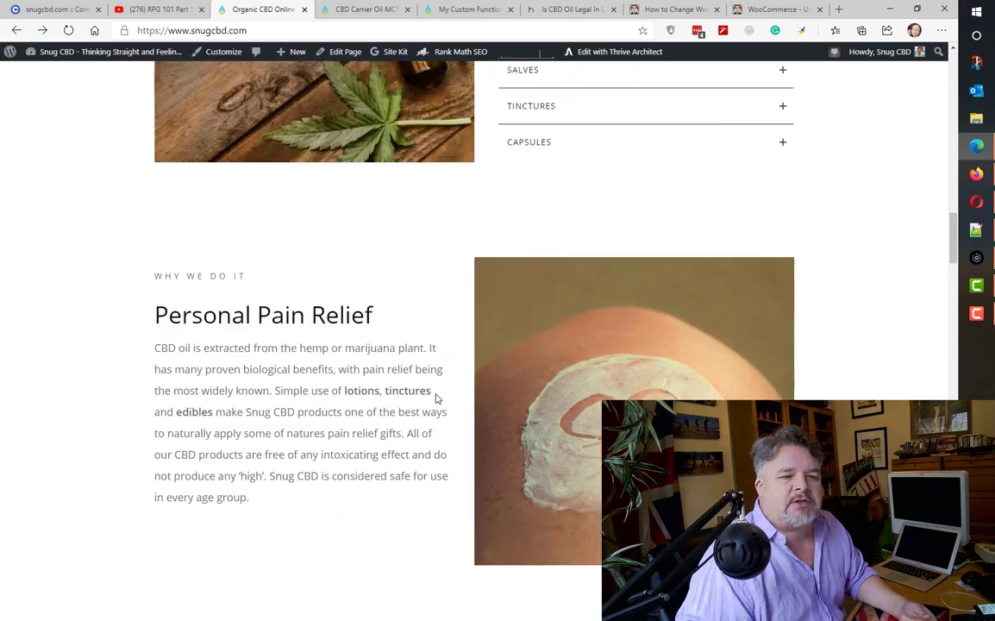
scroll(475, 394, up, 3)
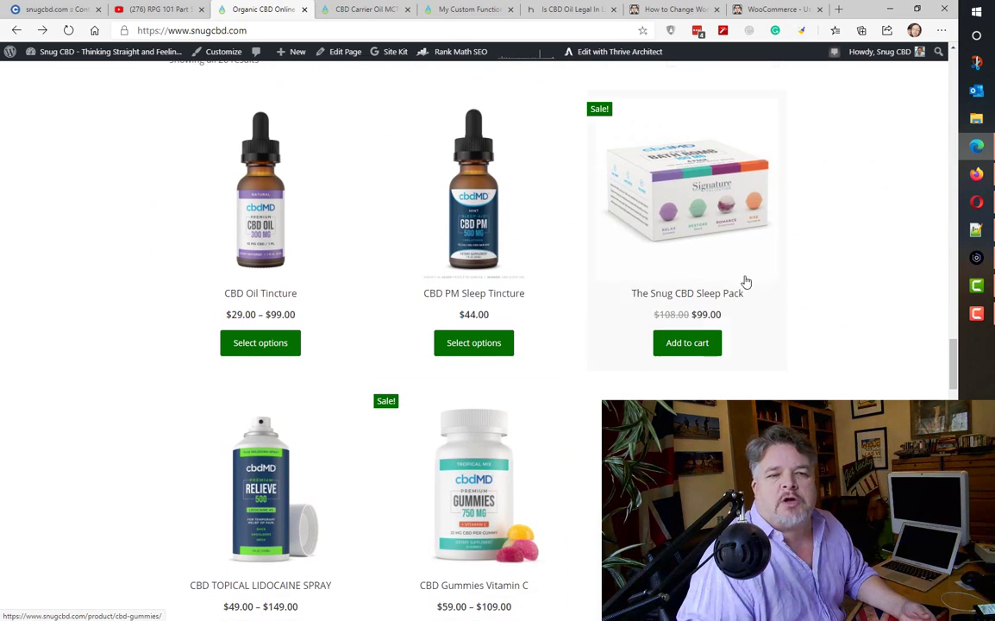
click(349, 10)
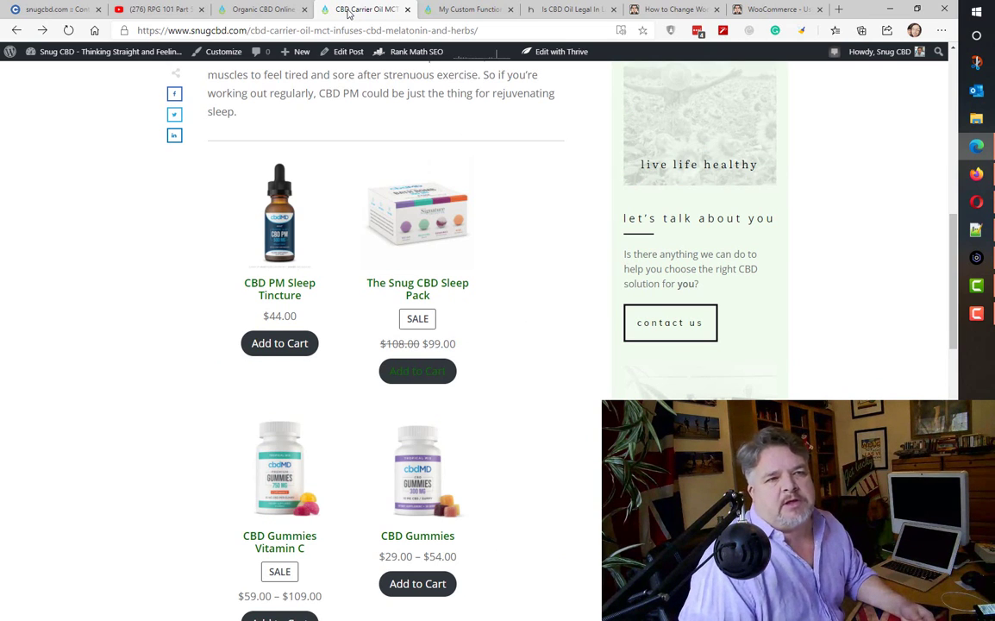
Step: Return to the blog post's PHP snippet and highlight the full variable-product condition in the if statement
click(669, 10)
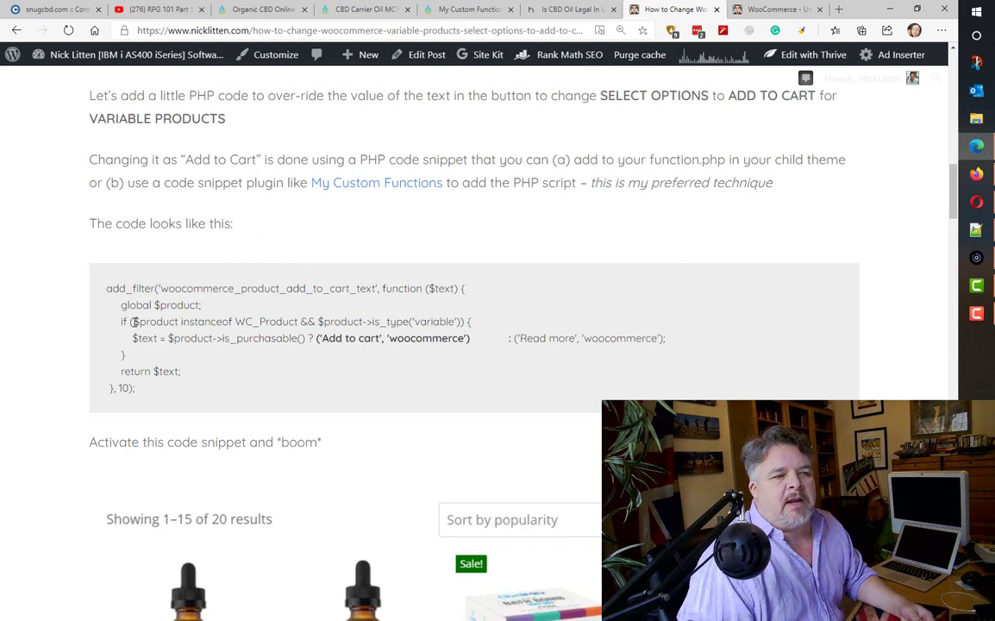
drag(132, 321, 493, 322)
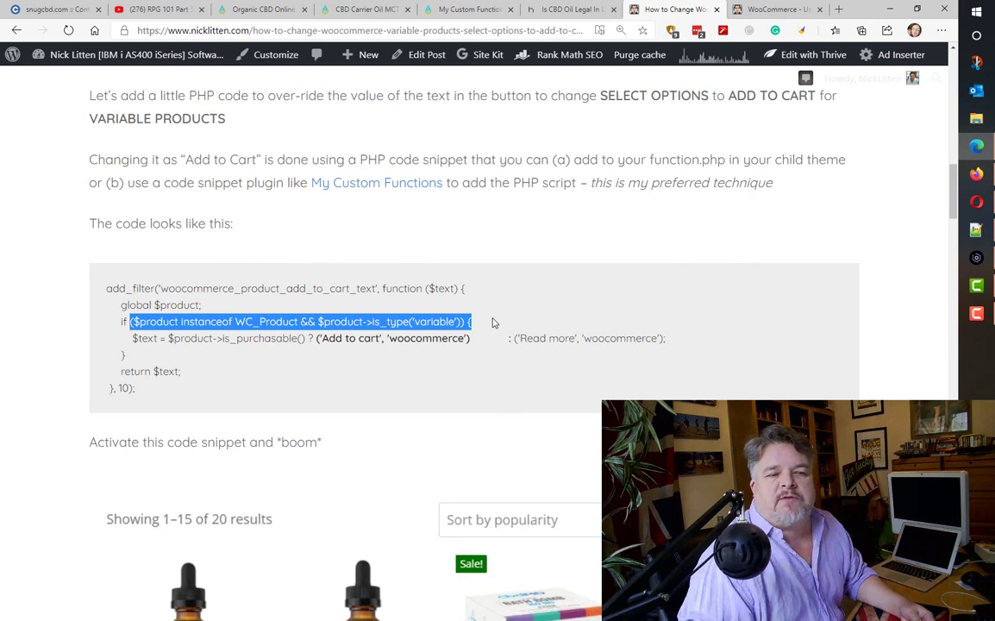
click(506, 319)
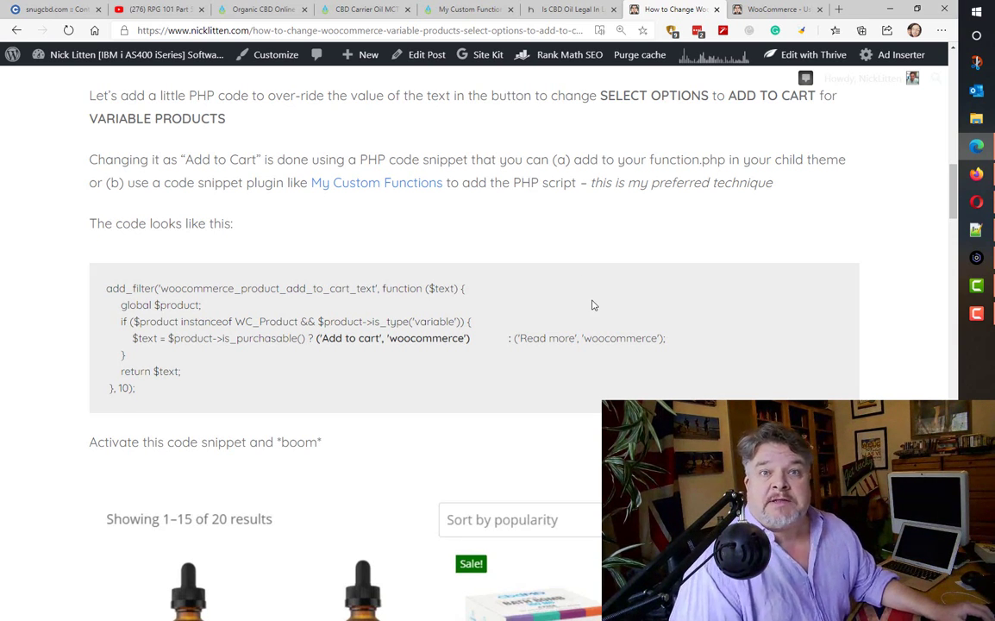
Step: Review the blog post's two methods for changing the button text and highlight the heading of the manual PHP section
scroll(593, 305, up, 6)
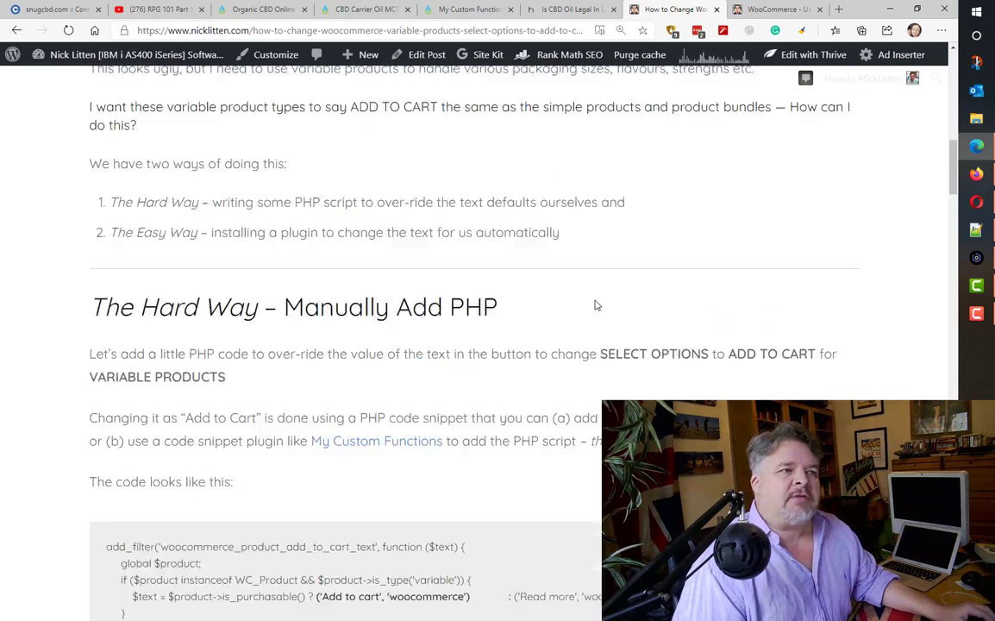
key(ctrl+minus)
key(ctrl+minus)
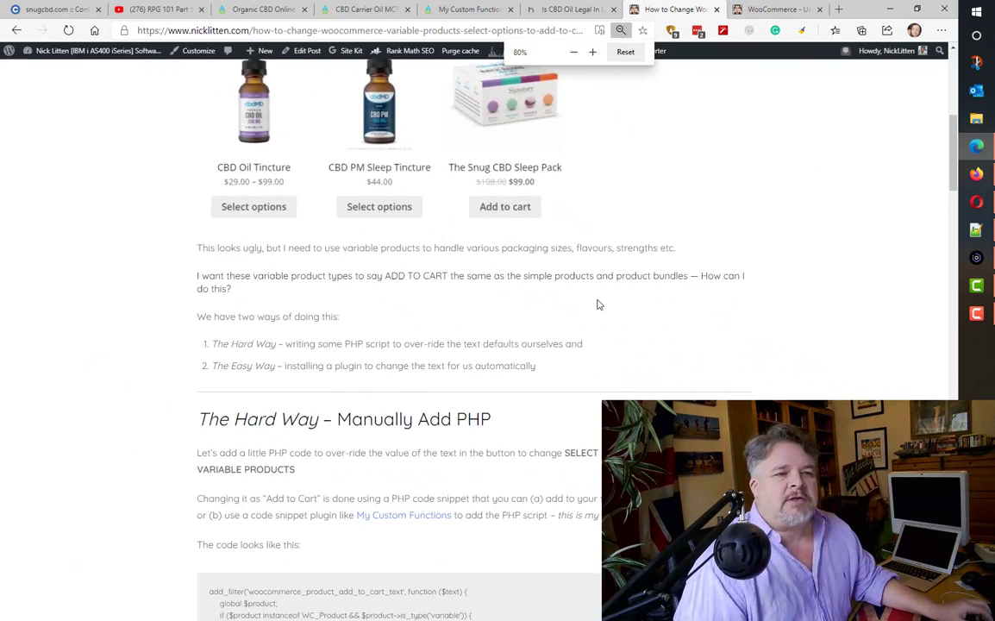
key(ctrl+minus)
scroll(599, 305, up, 5)
scroll(600, 305, down, 3)
scroll(599, 304, down, 2)
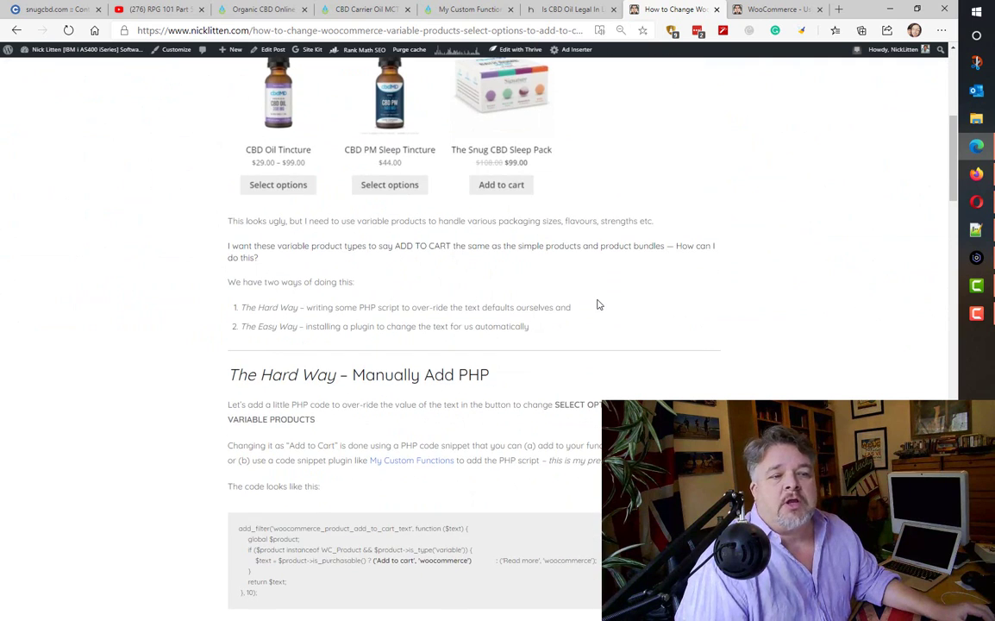
scroll(599, 304, down, 2)
drag(520, 208, 222, 217)
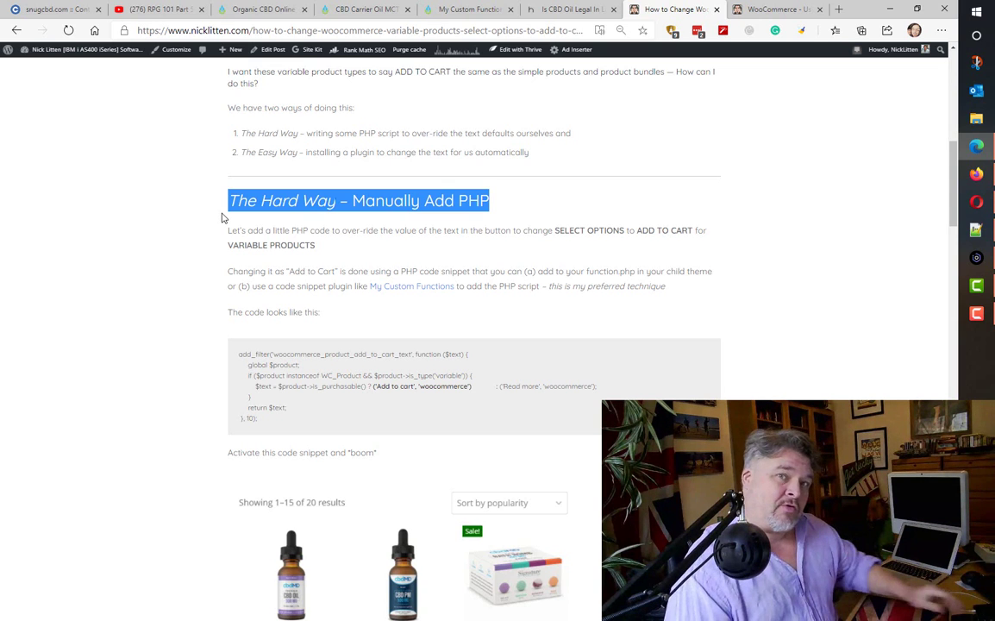
Step: Read through the post's Easy Way section on the WooCommerce Customizer plugin, including its button text settings
scroll(528, 251, down, 7)
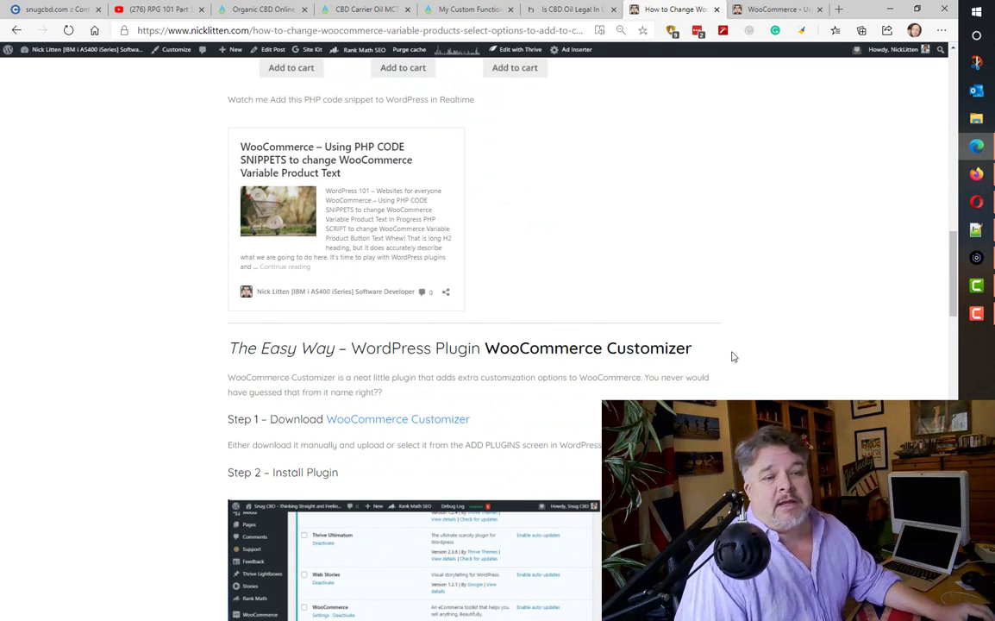
drag(694, 349, 491, 369)
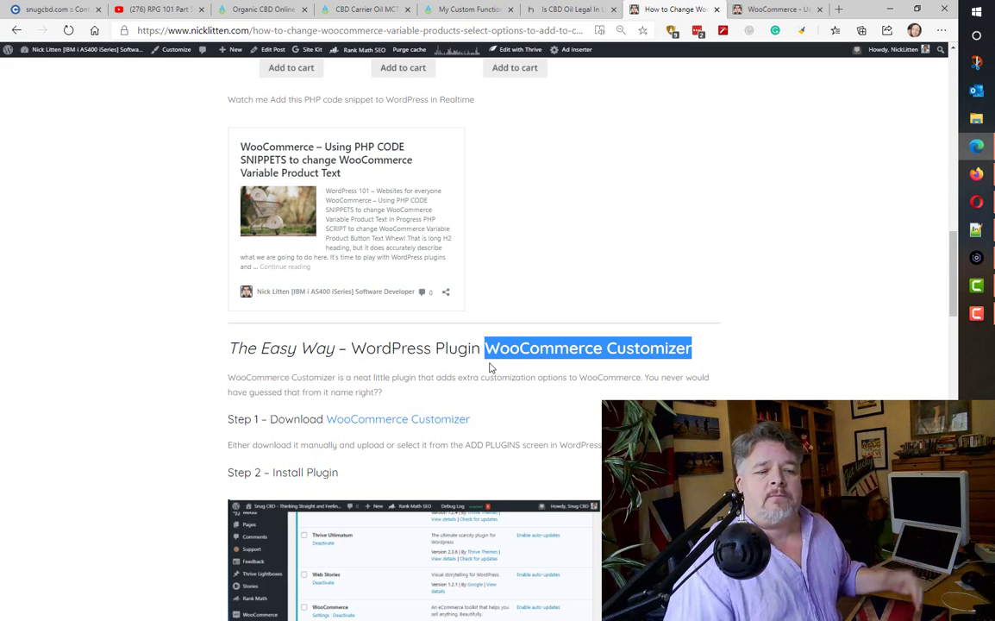
scroll(500, 370, down, 4)
scroll(518, 345, down, 5)
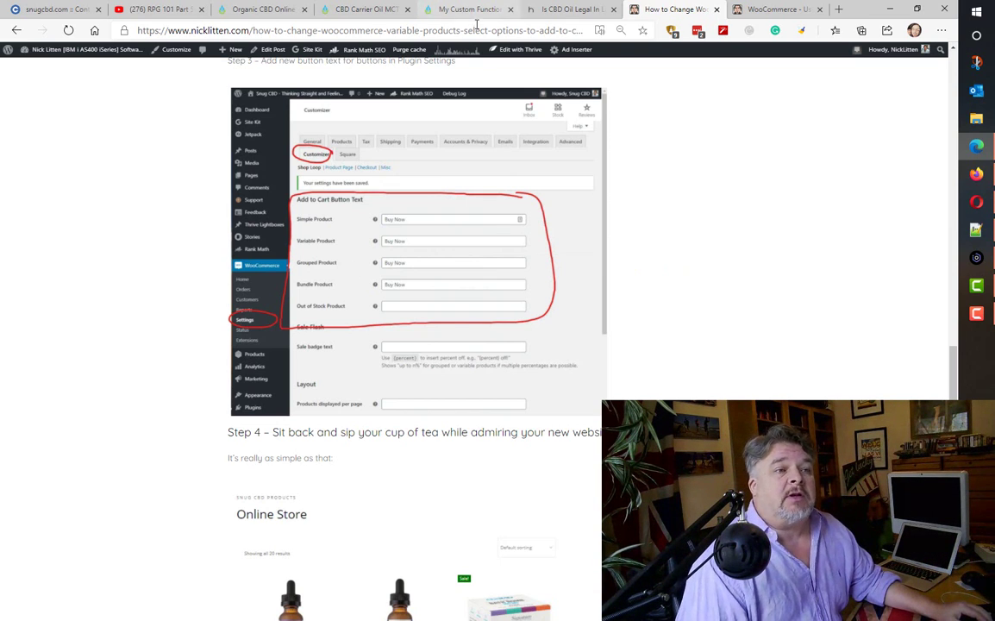
Step: Deactivate the My Custom Functions plugin on the Snug CBD site and delete it
click(255, 11)
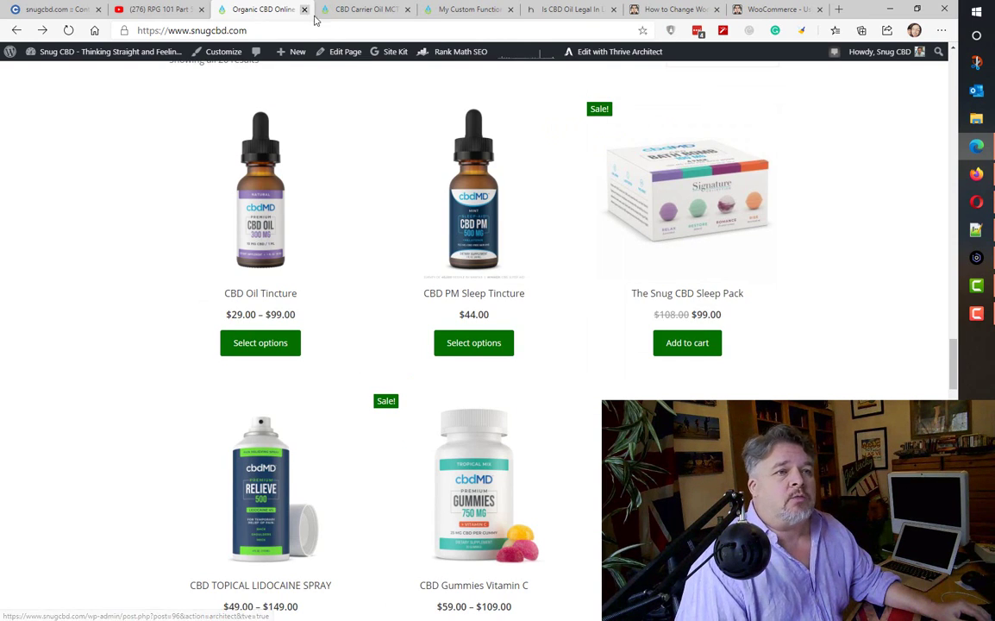
click(479, 10)
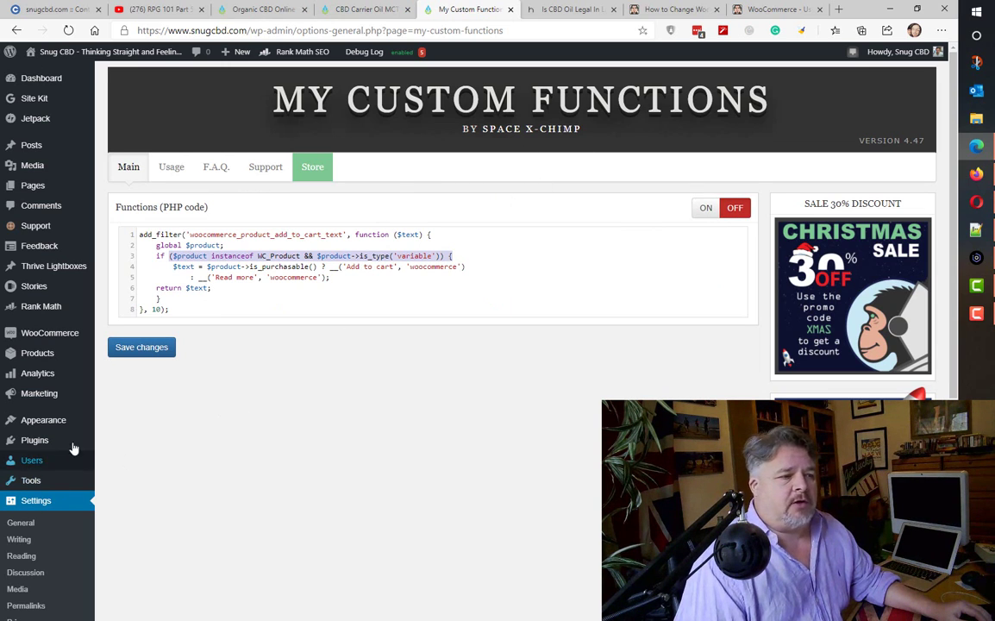
click(47, 443)
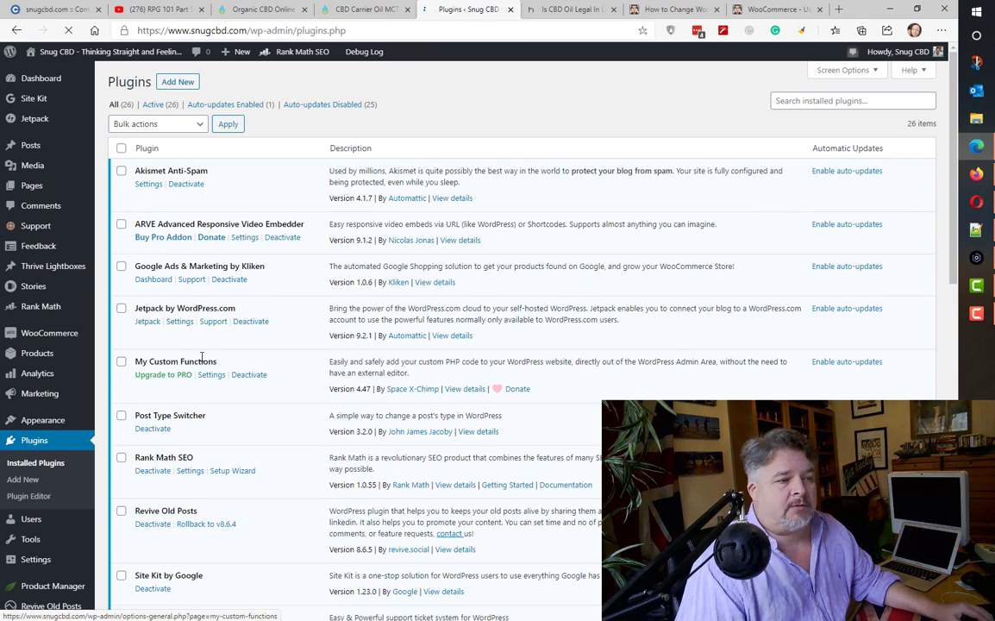
click(260, 376)
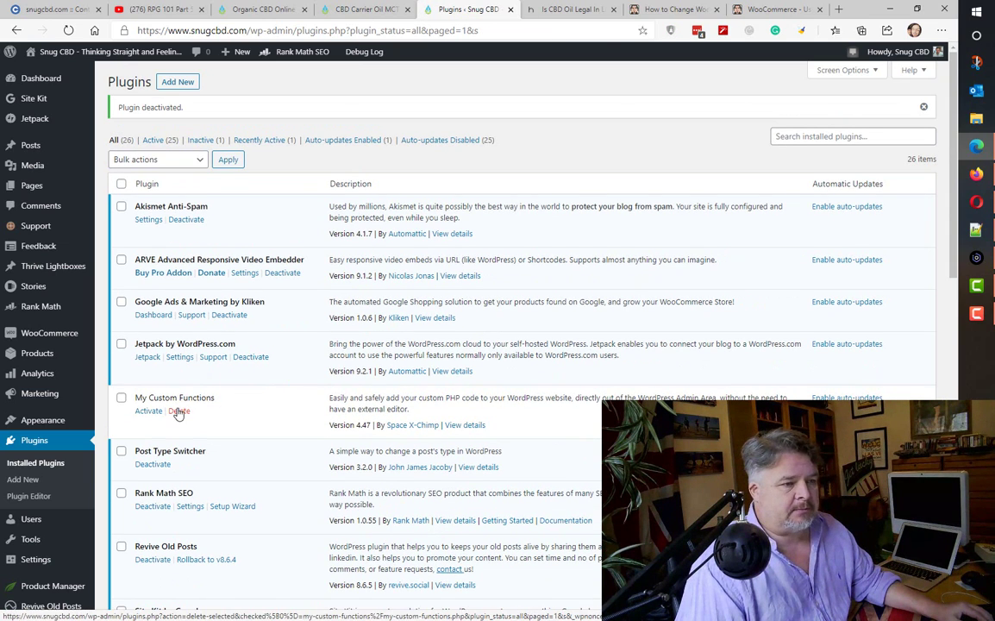
click(178, 411)
click(535, 105)
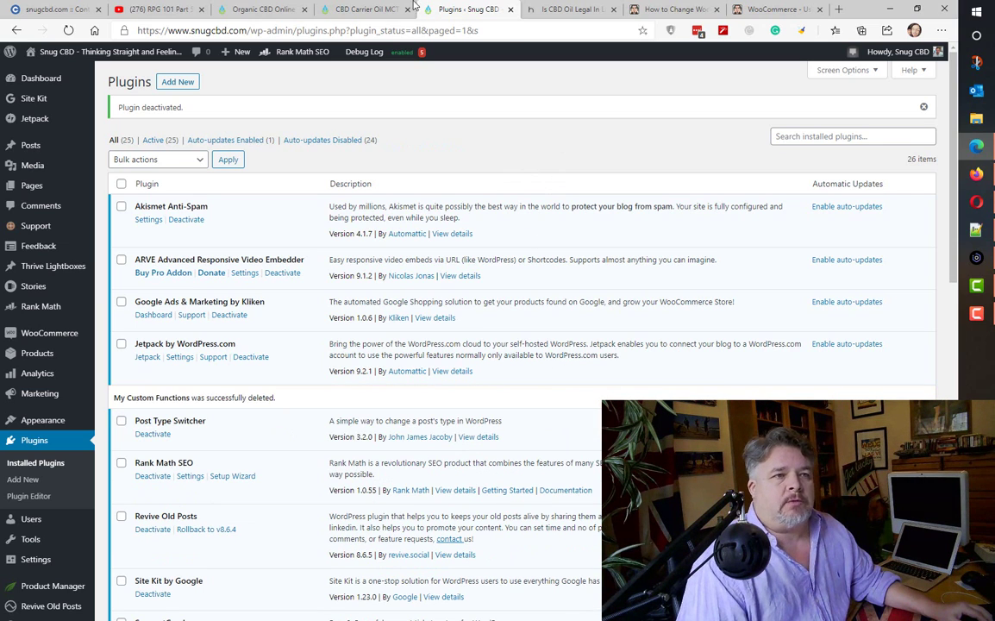
Step: Reload the Snug CBD homepage and the CBD carrier oil article to check their product button labels
click(240, 10)
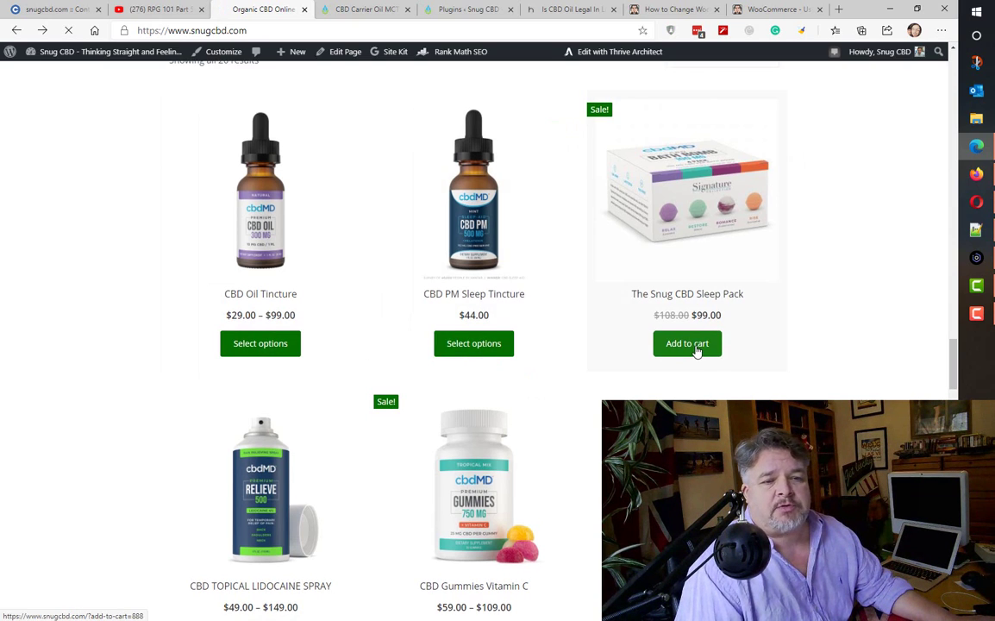
click(363, 10)
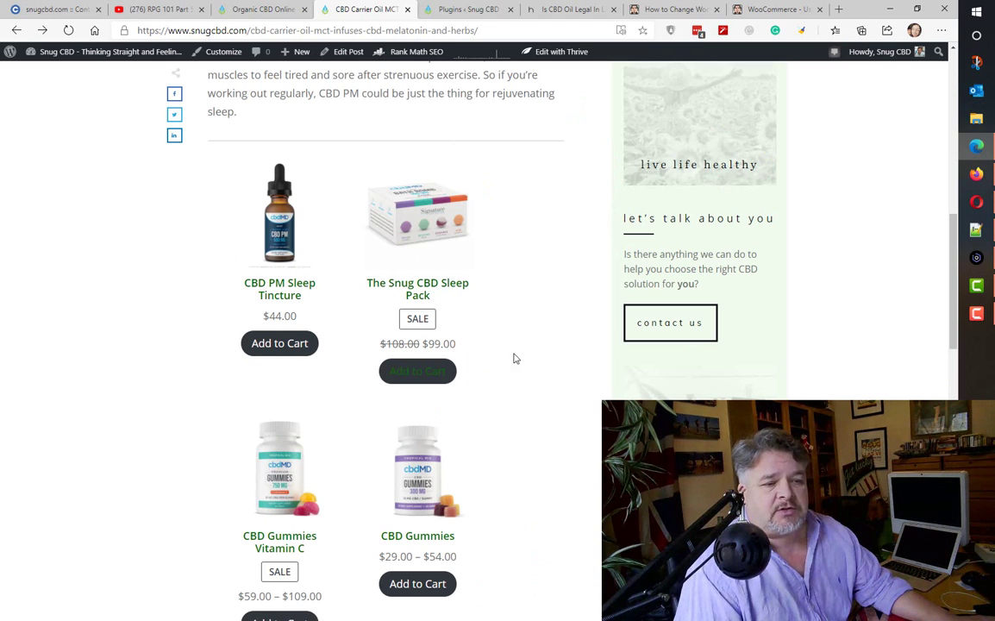
key(F5)
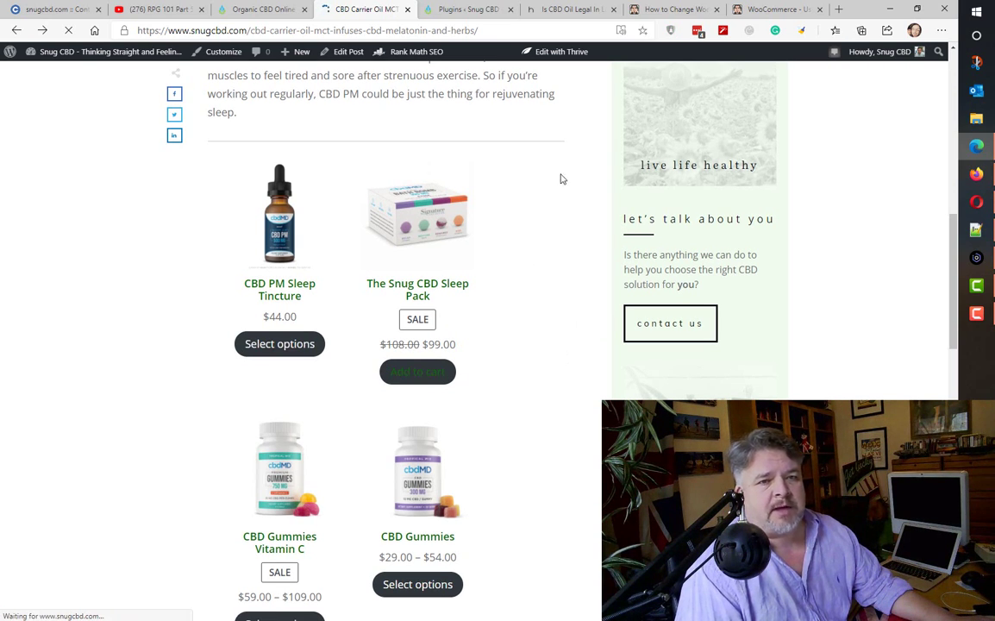
Step: Look through the Snug CBD site's list of installed plugins, including the WooCommerce entries
click(465, 10)
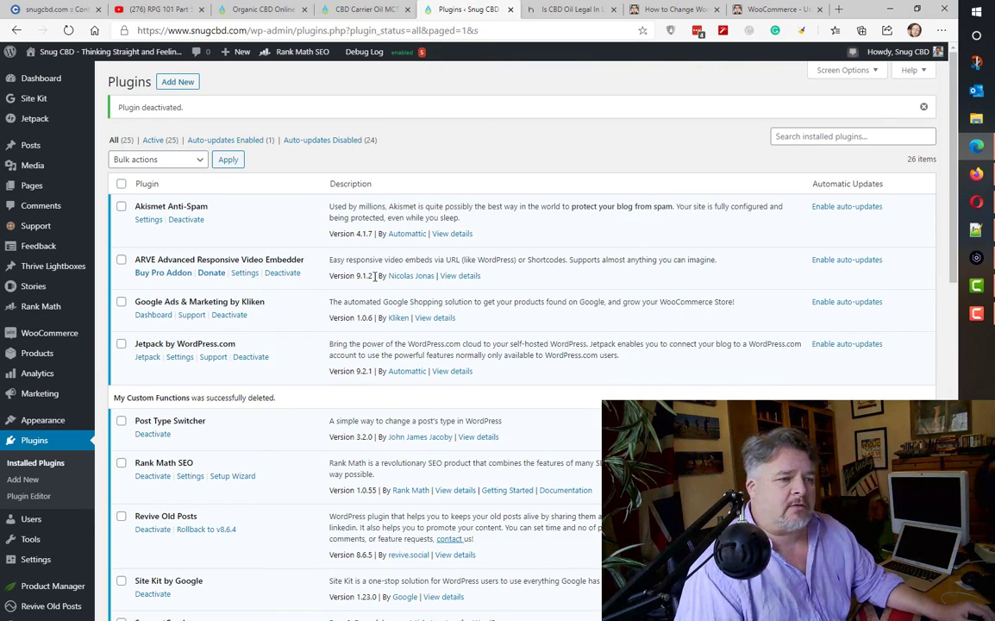
scroll(375, 276, down, 10)
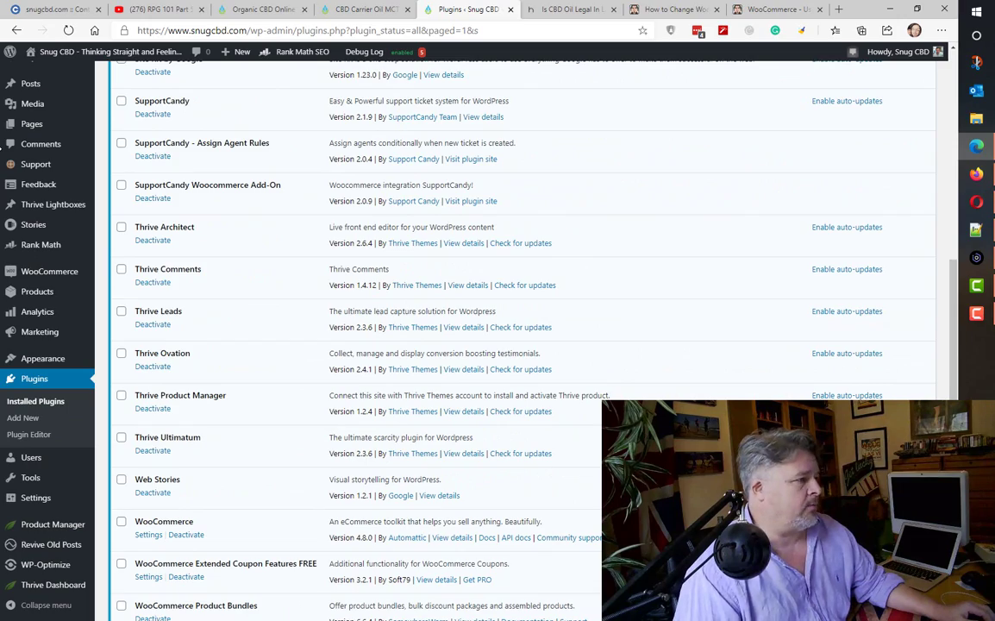
scroll(406, 382, down, 6)
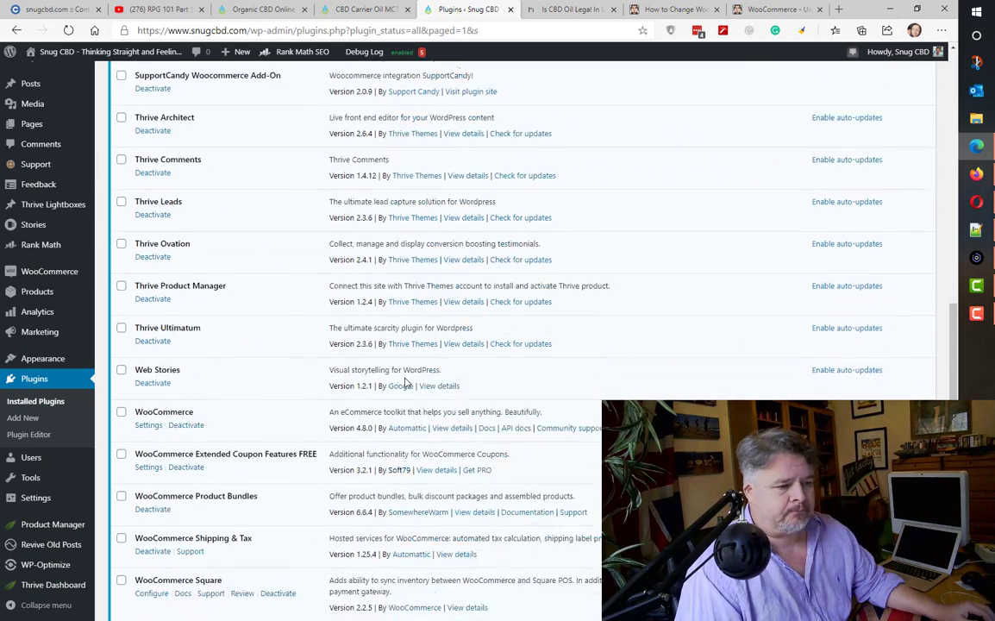
scroll(361, 317, up, 17)
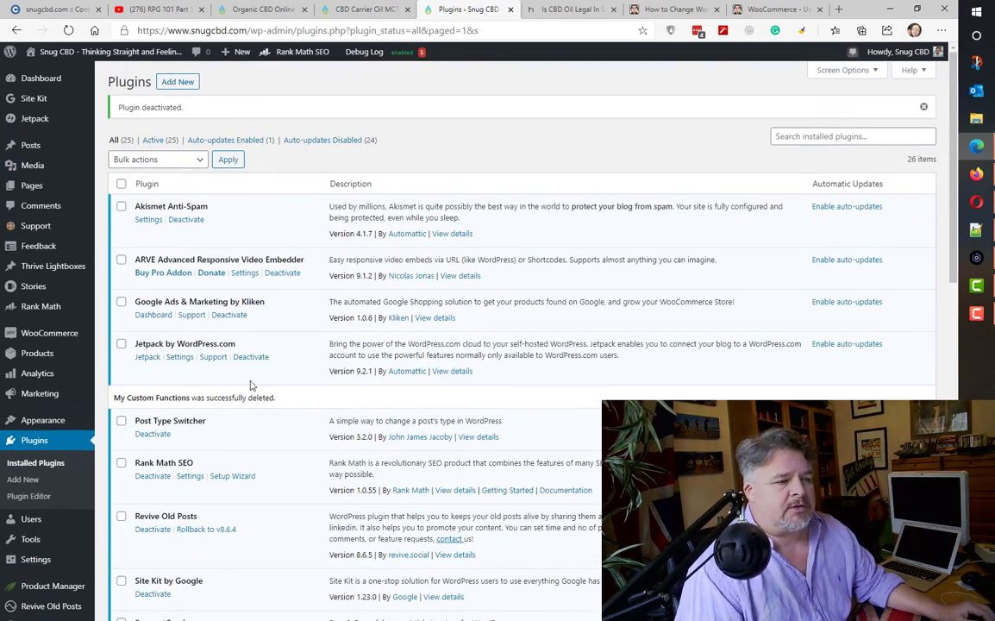
Step: Open the page for adding plugins and search it for "woocomerce customizer", looking over the matching plugins
click(26, 480)
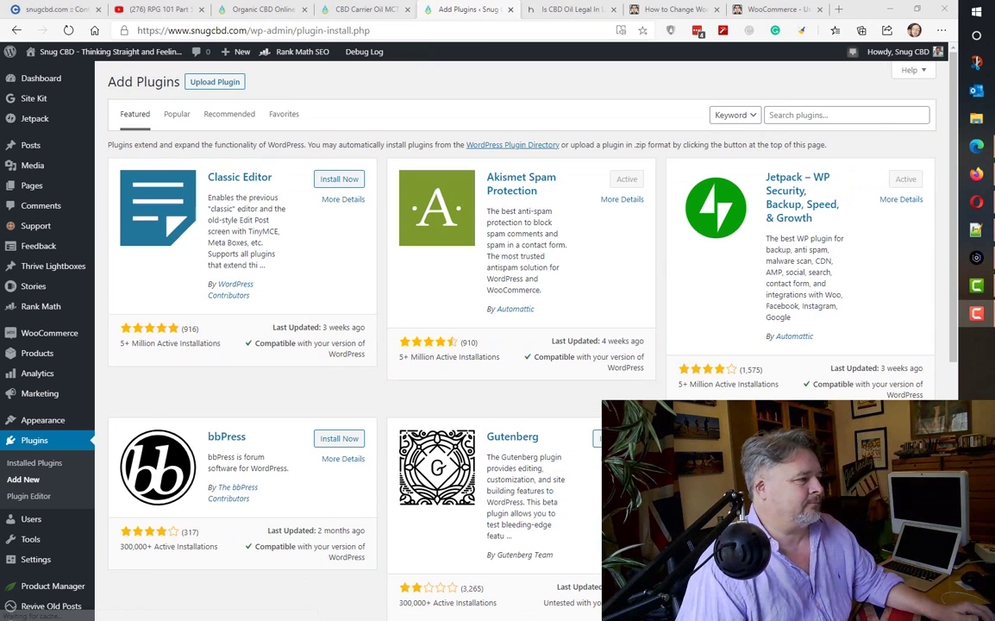
click(841, 114)
text(w)
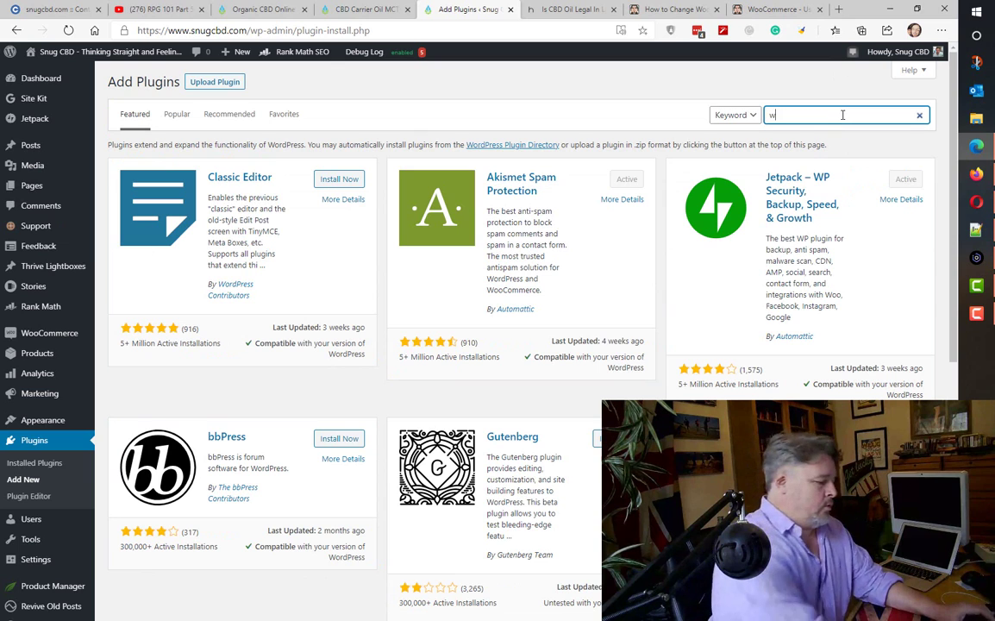
text(oocomerce customiz)
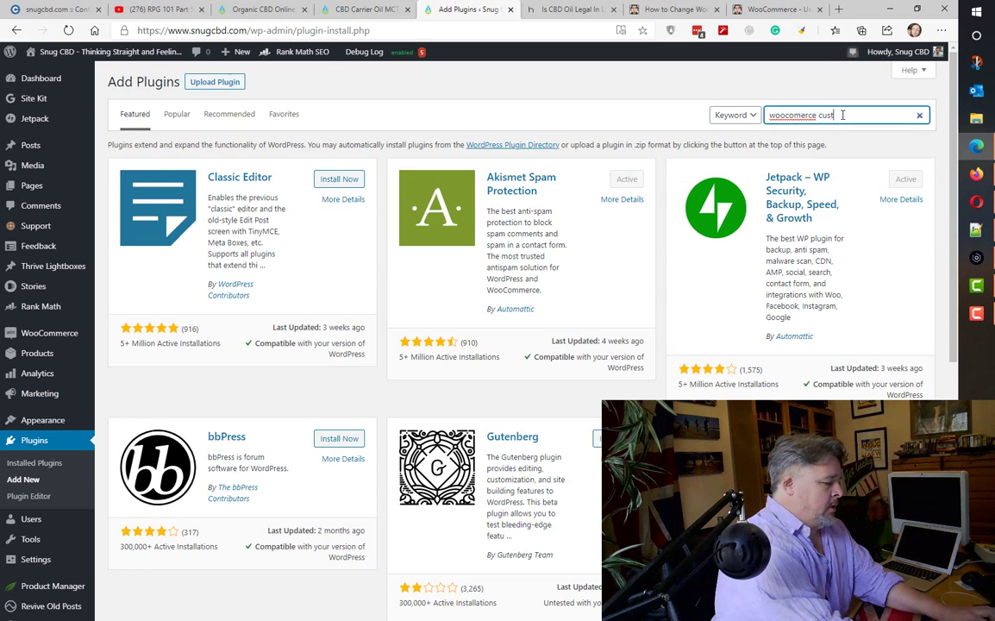
text(er)
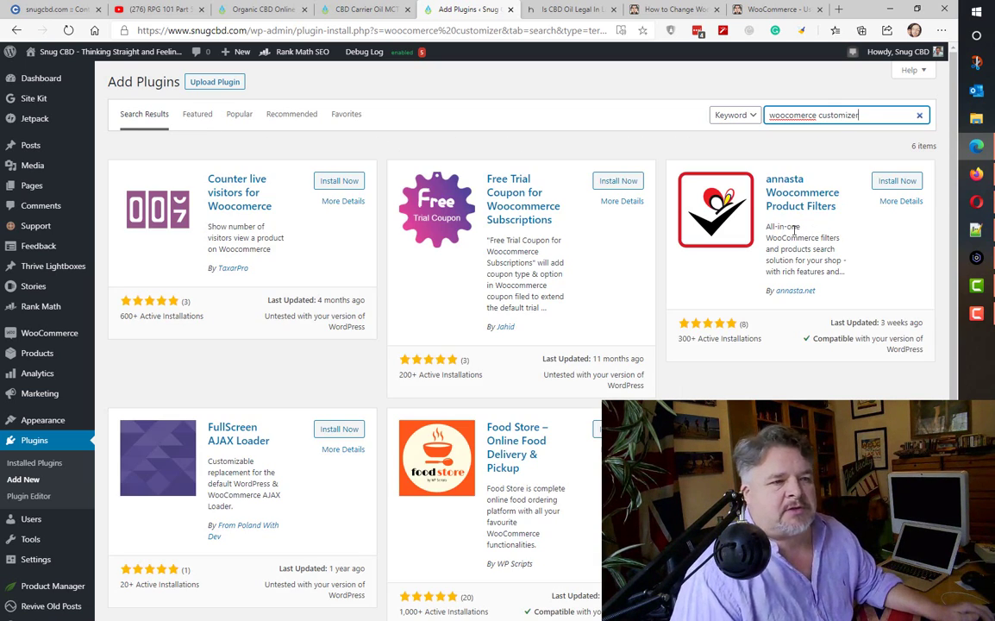
scroll(621, 388, down, 2)
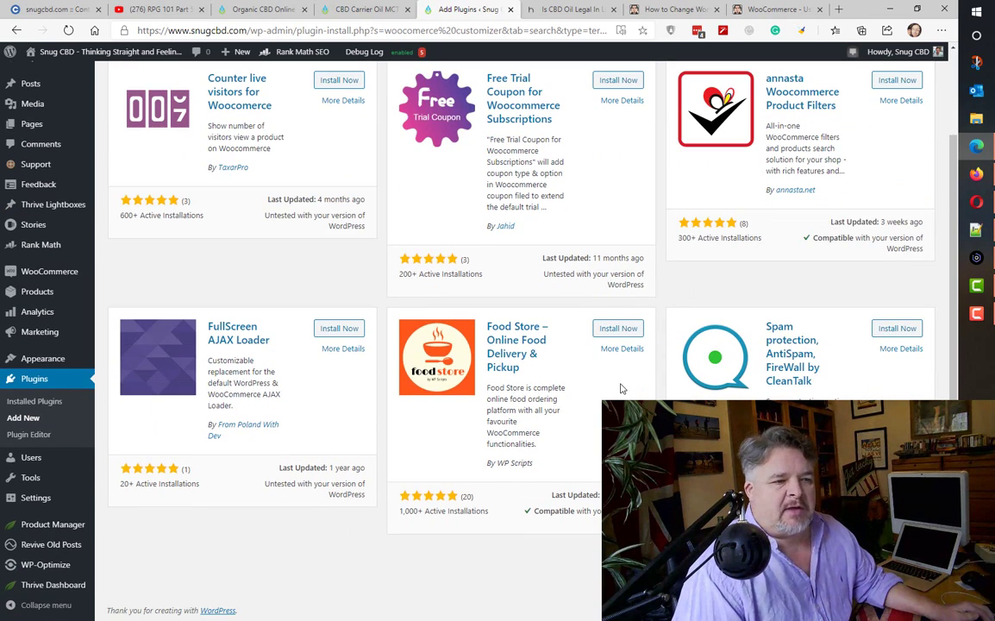
scroll(621, 389, up, 2)
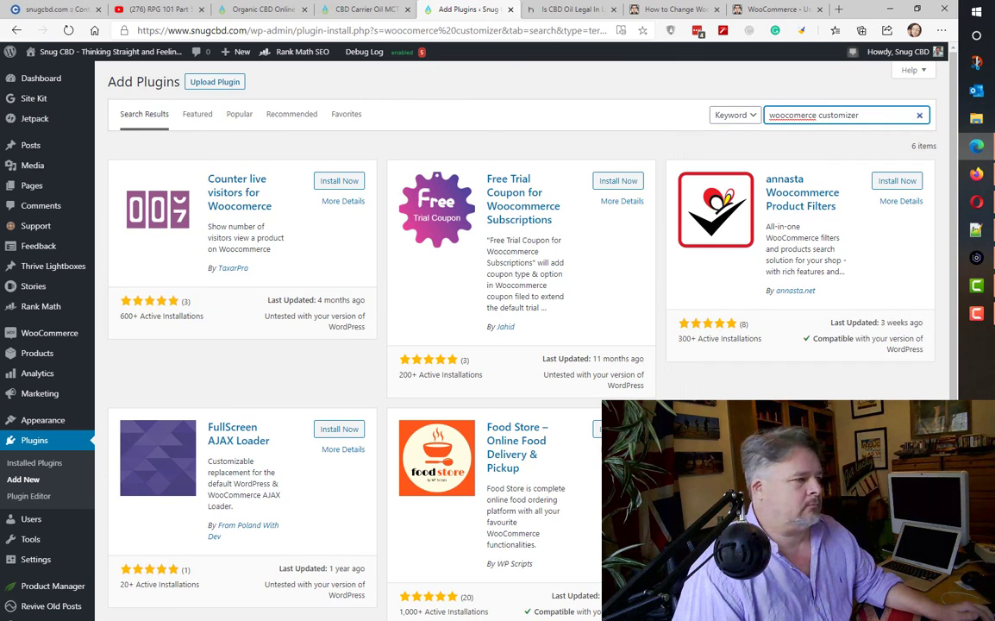
Step: Search the plugin directory for "WooCommerce Customizer", then install and activate the SkyVerge plugin of that name
drag(860, 117, 752, 119)
text(WooCommerce Customizer)
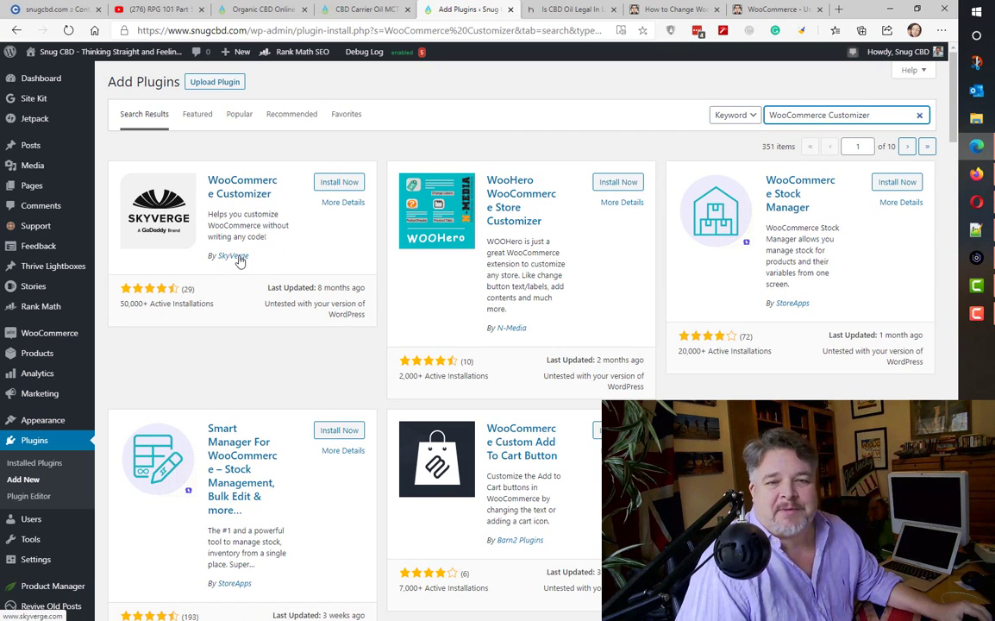
click(328, 183)
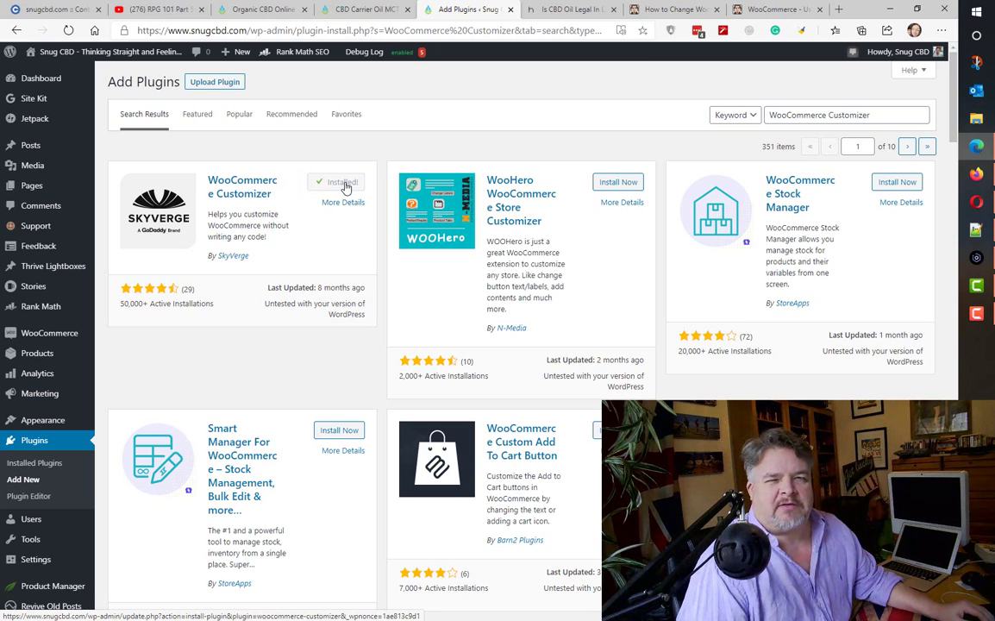
click(344, 184)
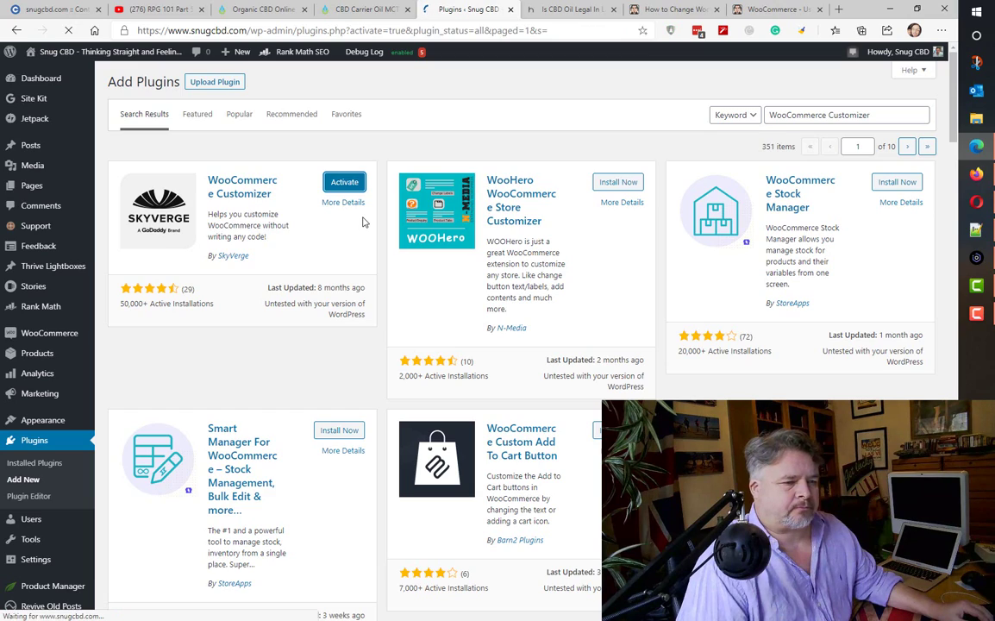
Step: Find WooCommerce Customizer among the installed plugins and open its configuration
scroll(347, 383, down, 10)
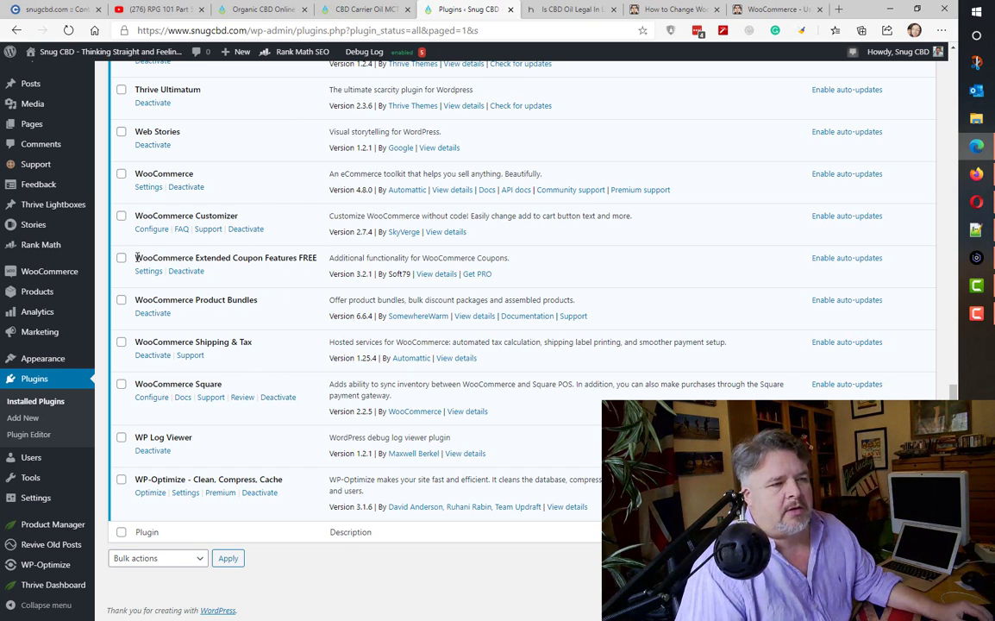
drag(130, 216, 278, 219)
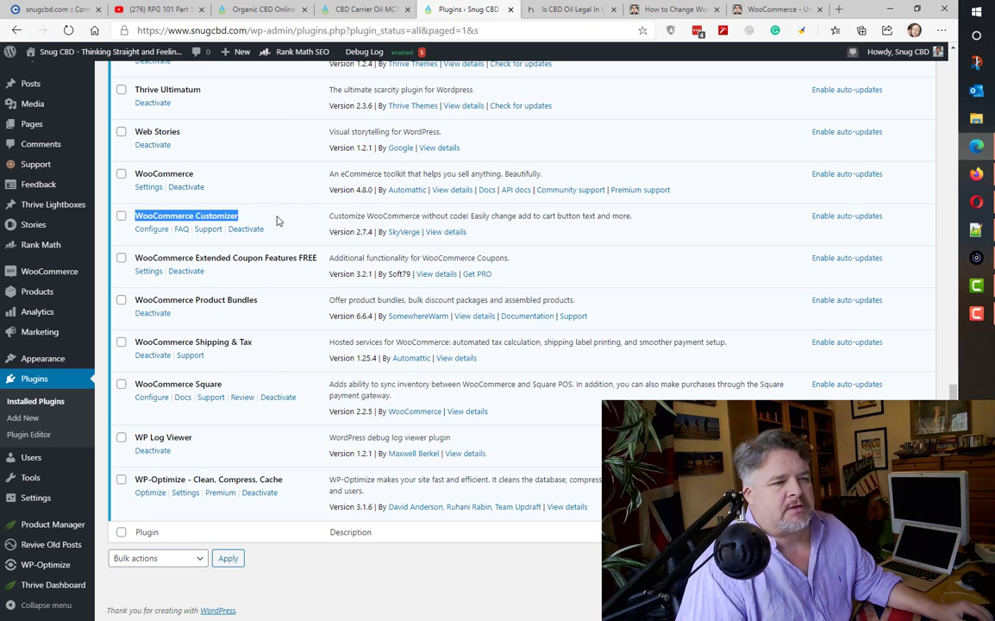
click(281, 173)
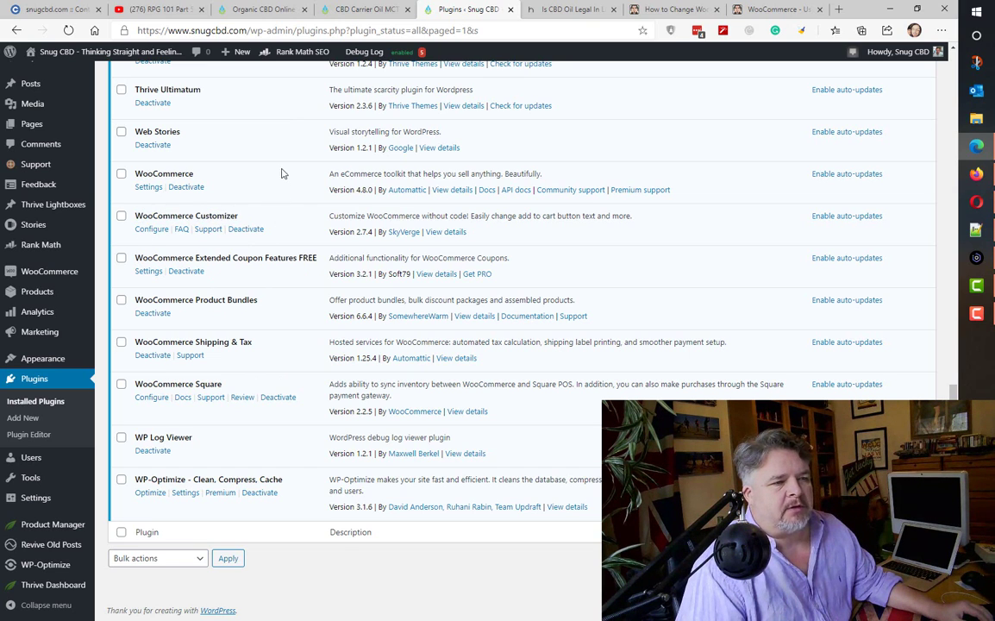
click(150, 231)
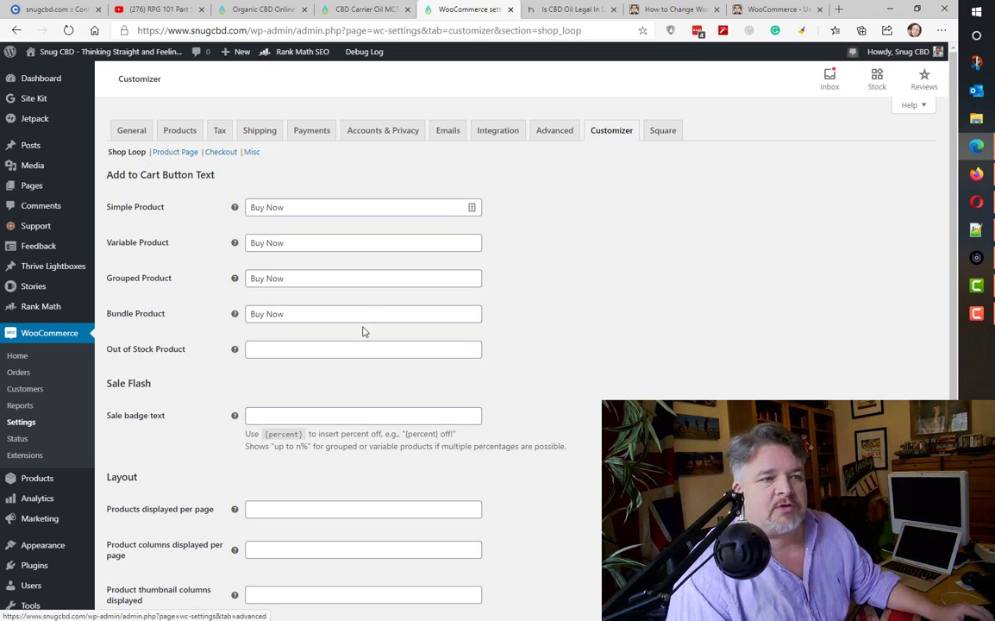
Step: Compare the Simple and Variable Product button text settings with the product buttons on the Snug CBD homepage and carrier oil article
drag(308, 207, 248, 208)
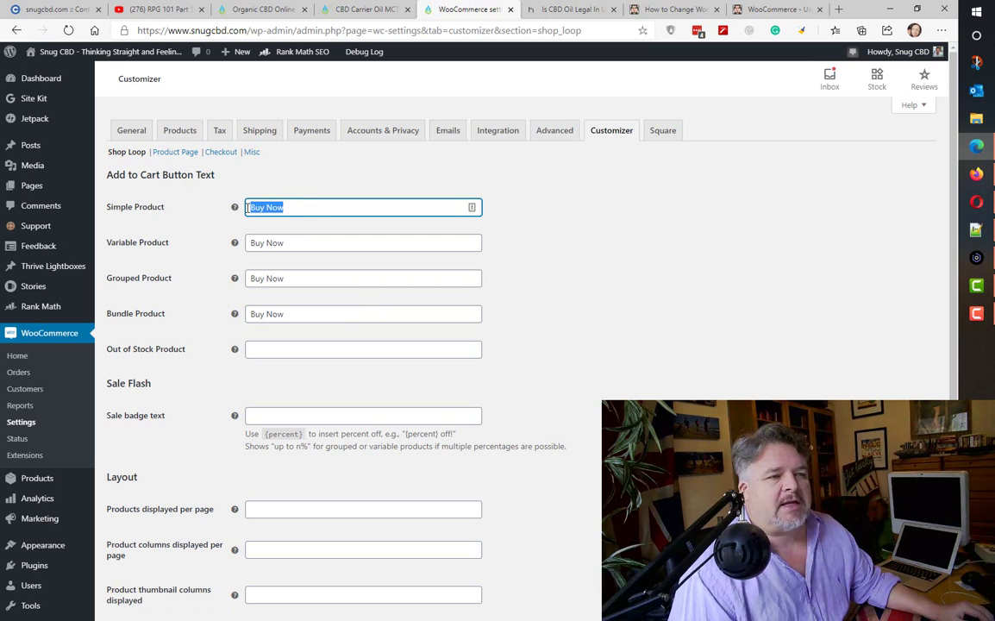
drag(314, 244, 245, 244)
drag(304, 207, 244, 208)
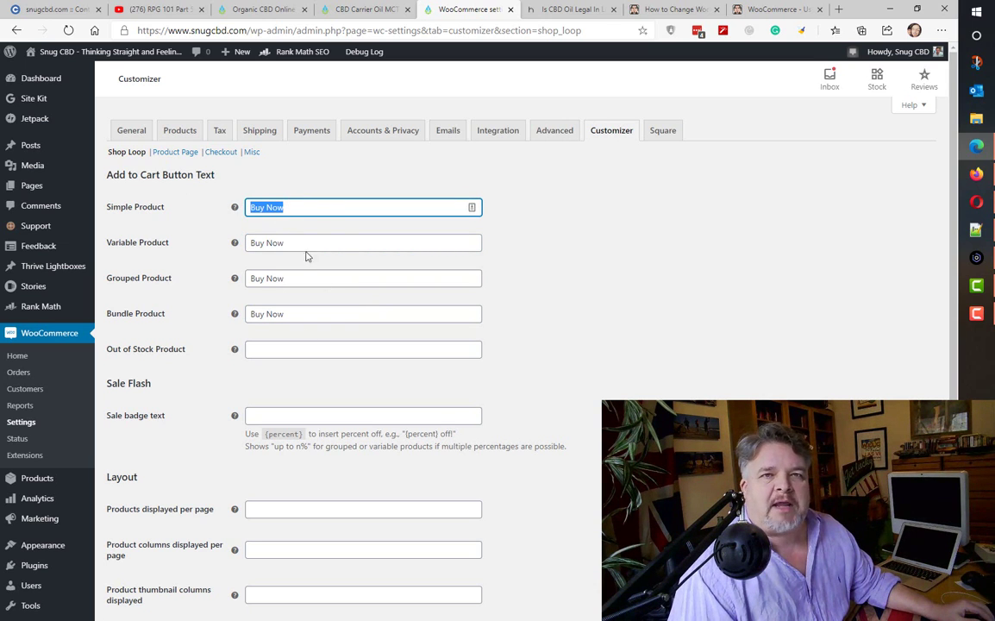
click(301, 209)
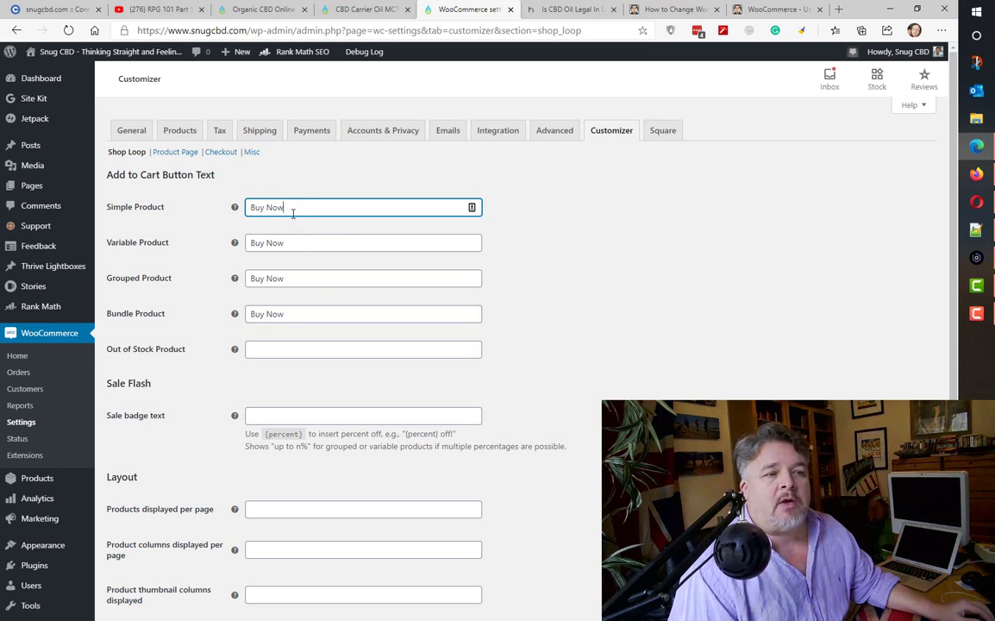
click(257, 11)
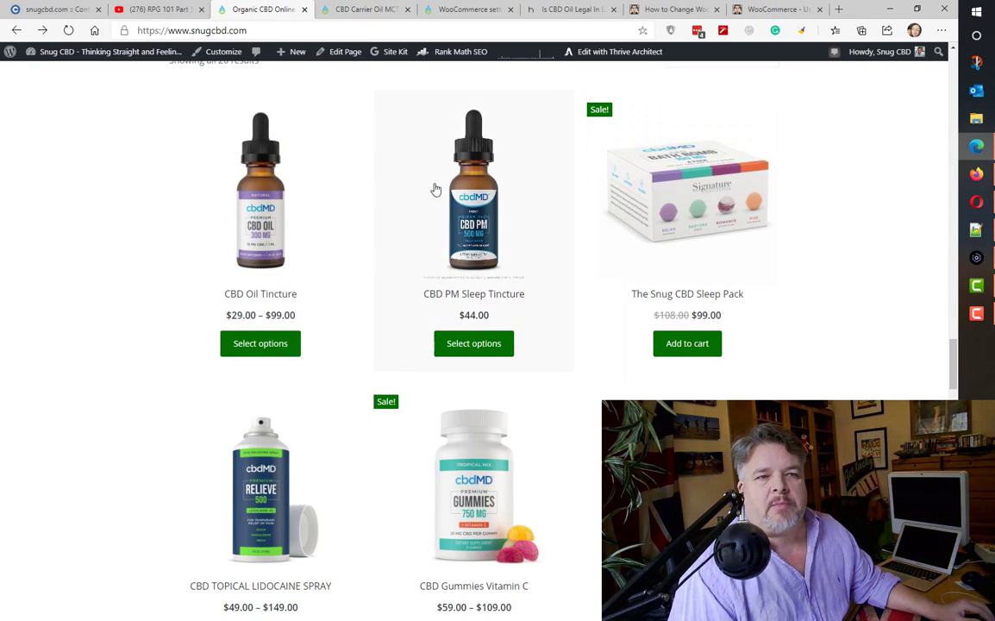
click(344, 12)
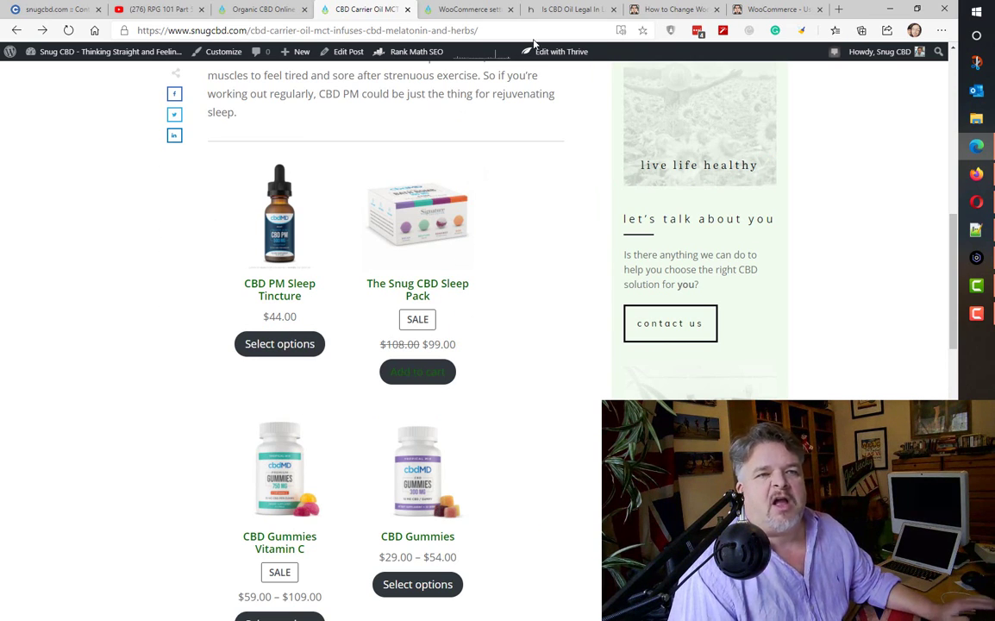
click(672, 11)
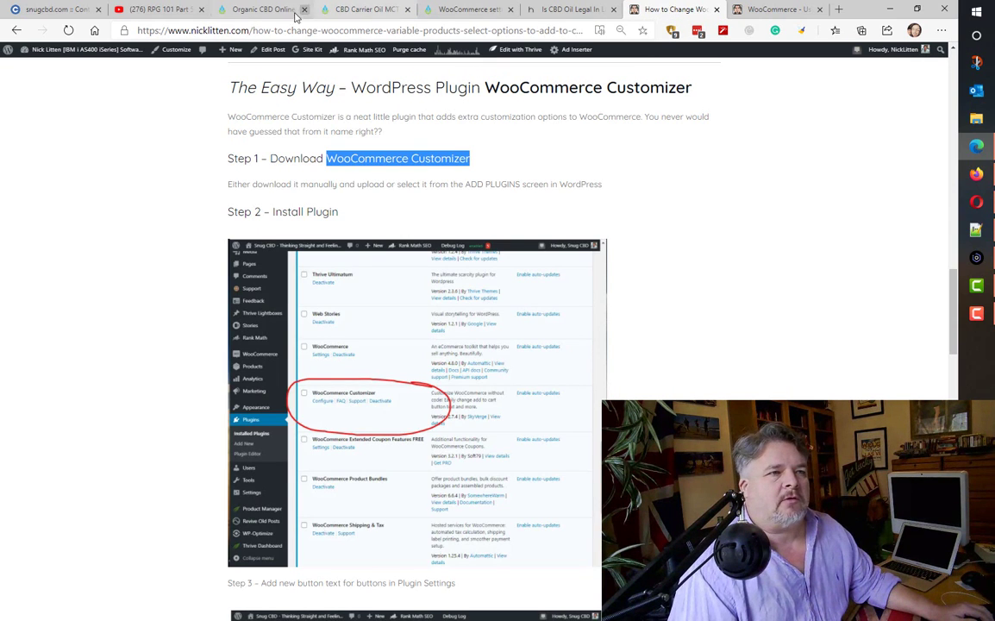
click(252, 12)
click(475, 10)
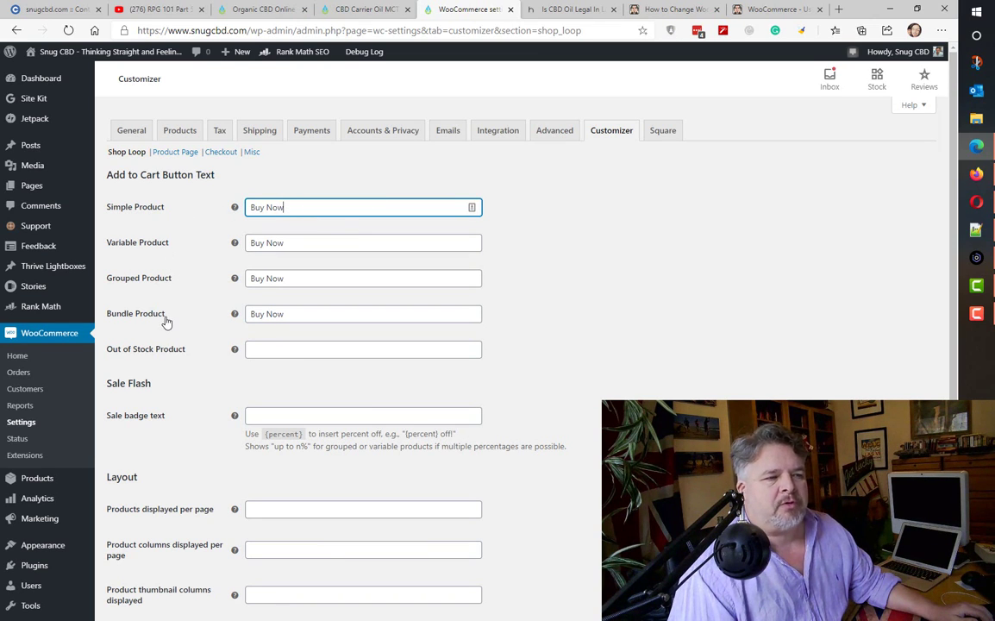
Step: Set the Out of Stock Product button text to "On Backorder"
click(272, 348)
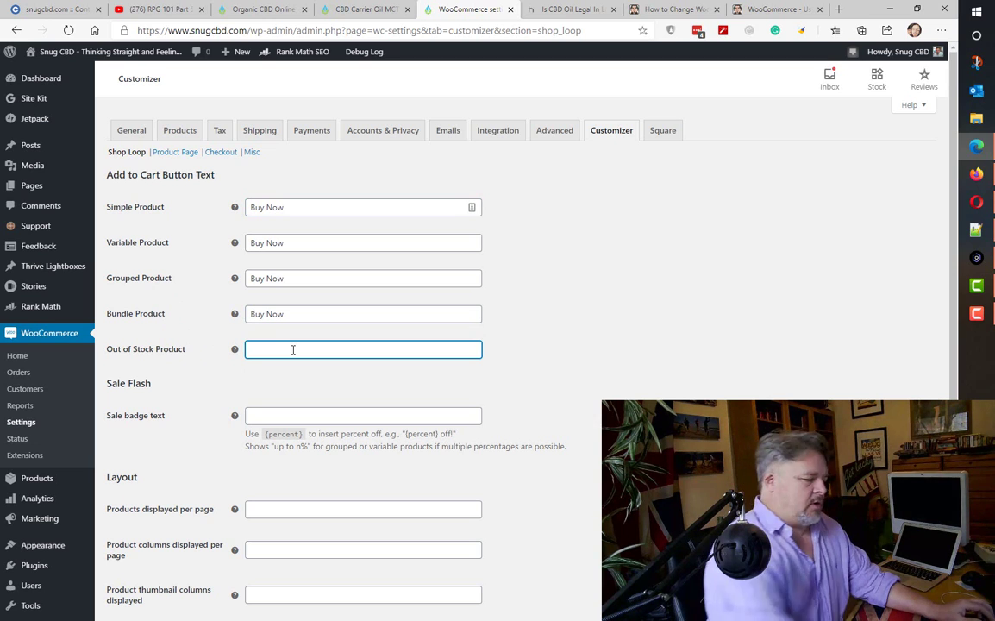
text(Out S)
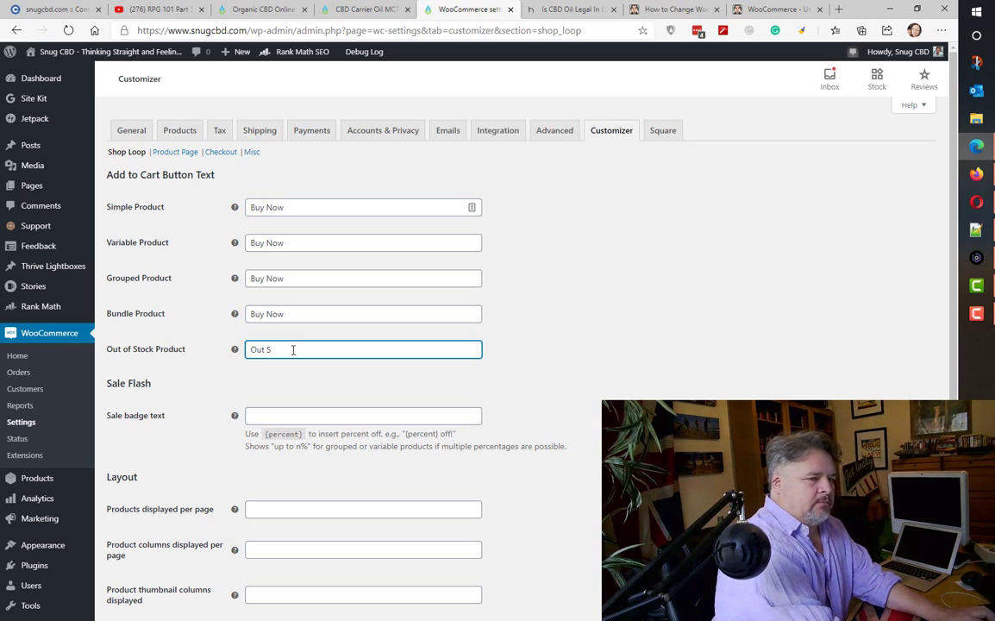
key(BackSpace)
text(Of)
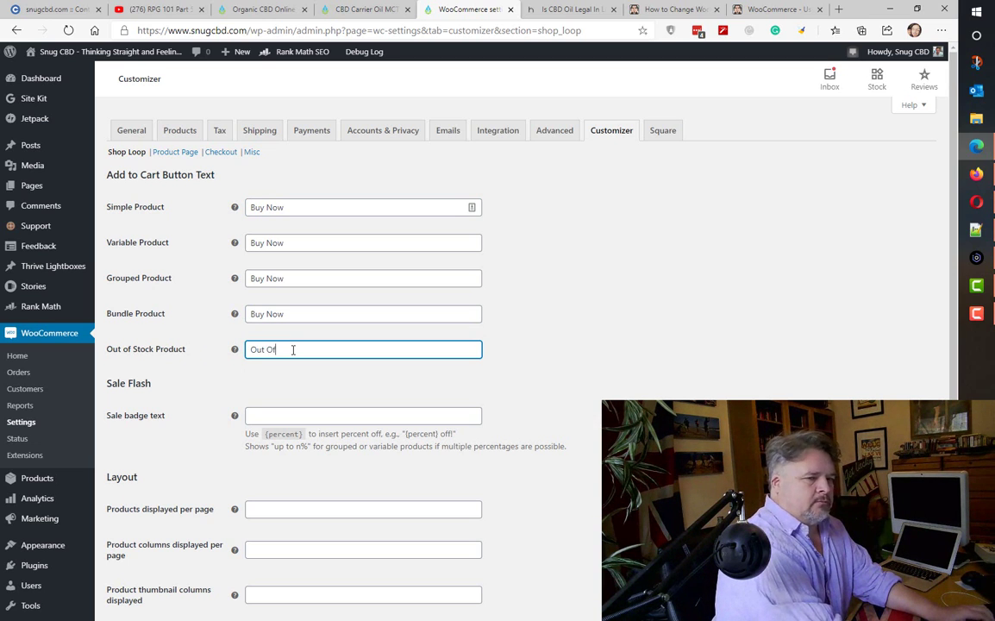
key(BackSpace)
key(BackSpace)
text(n )
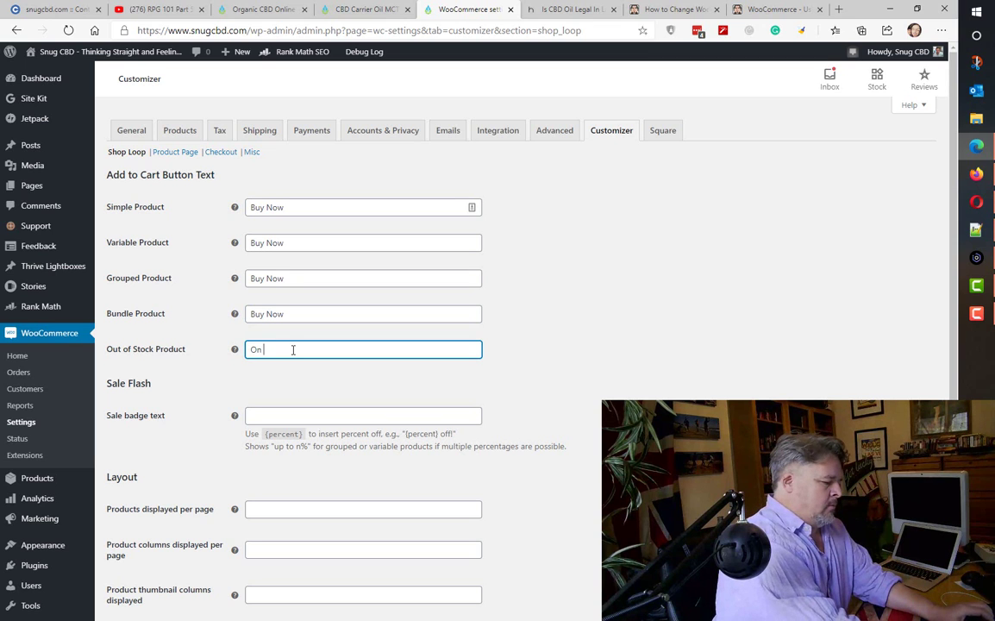
text(Backorder)
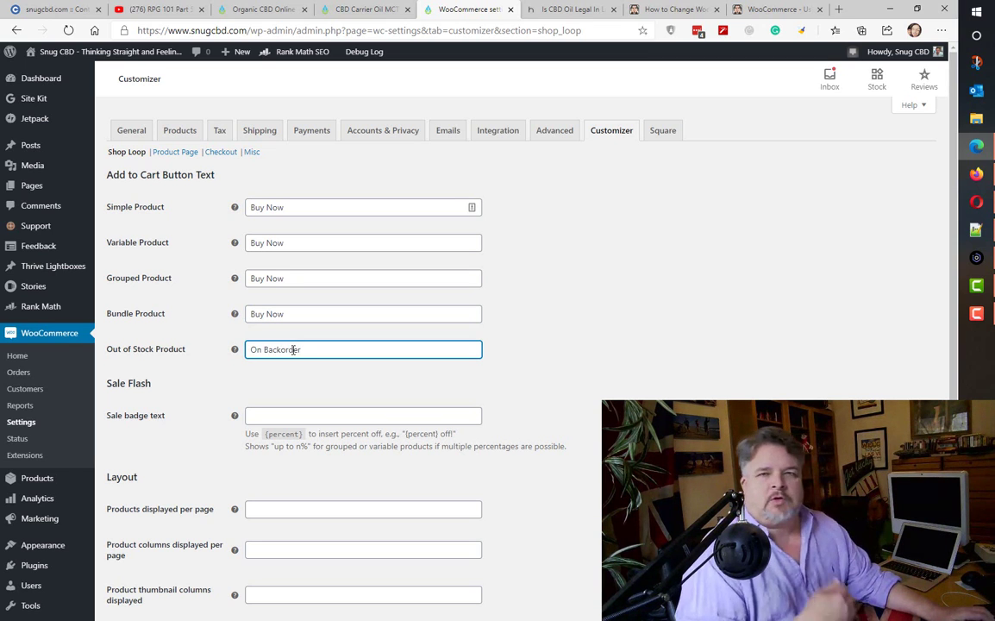
key(Tab)
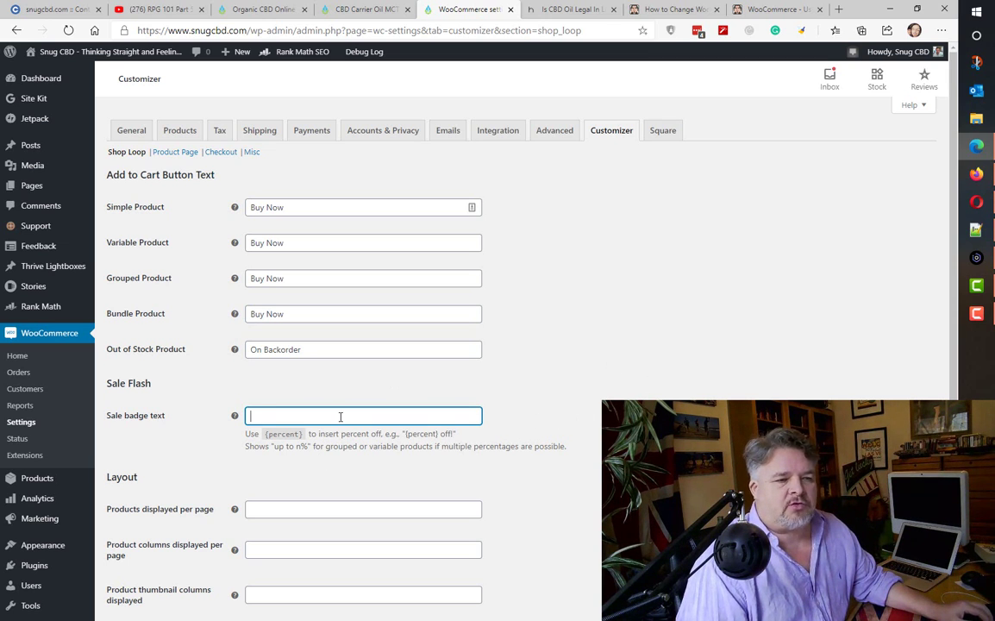
Step: Check the sale badges in the carrier oil article, review the Shop Loop settings and save them
click(360, 10)
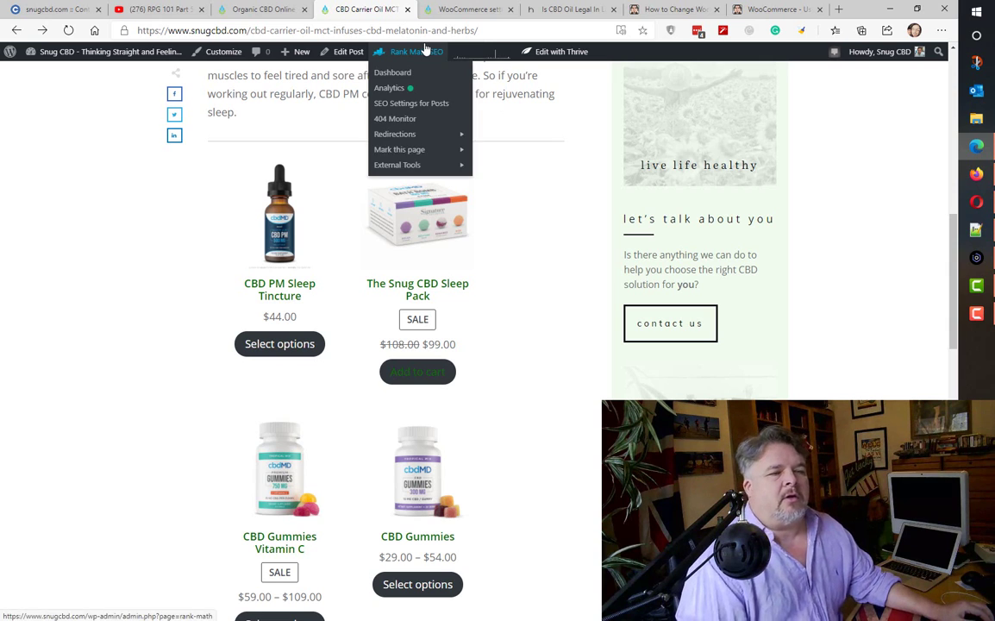
click(441, 14)
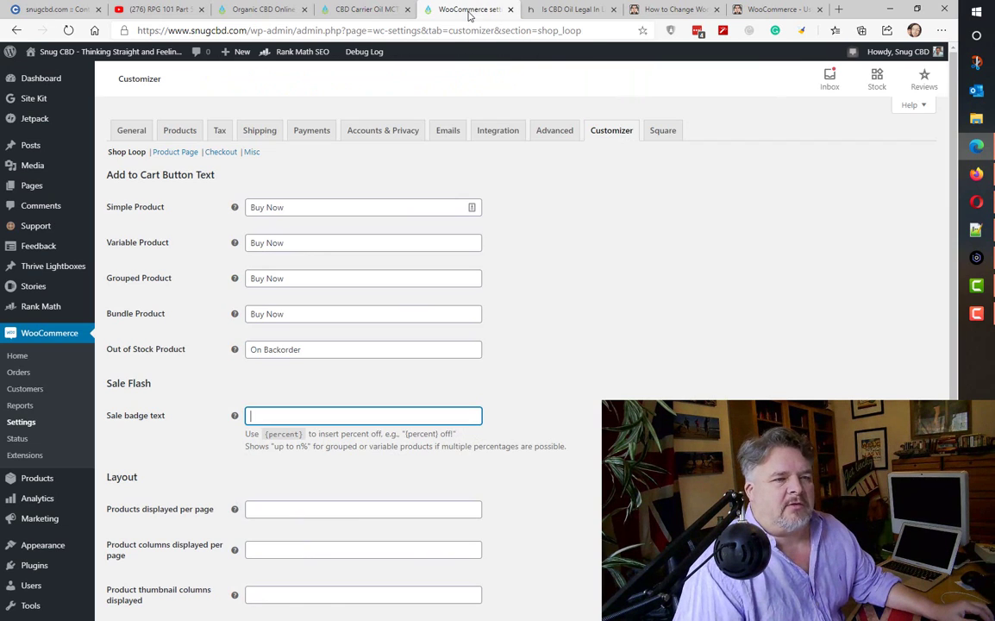
scroll(515, 400, down, 2)
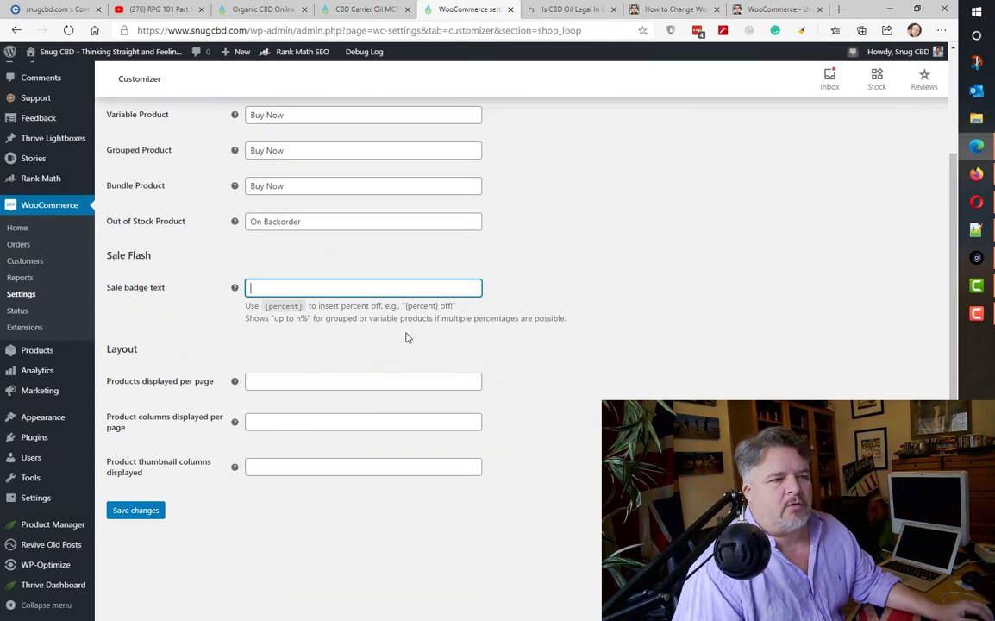
scroll(408, 338, up, 2)
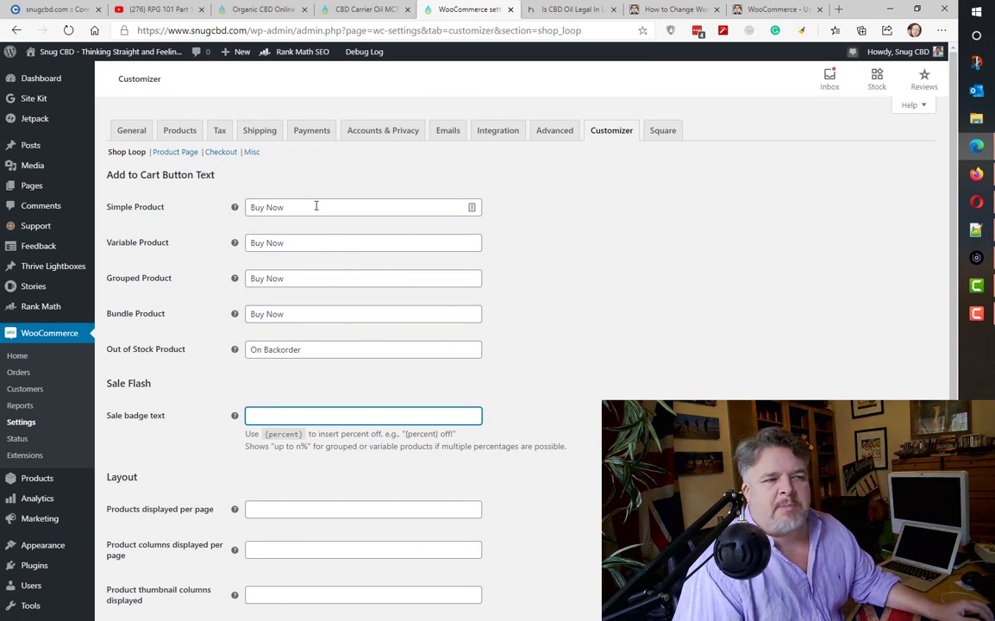
scroll(545, 315, down, 2)
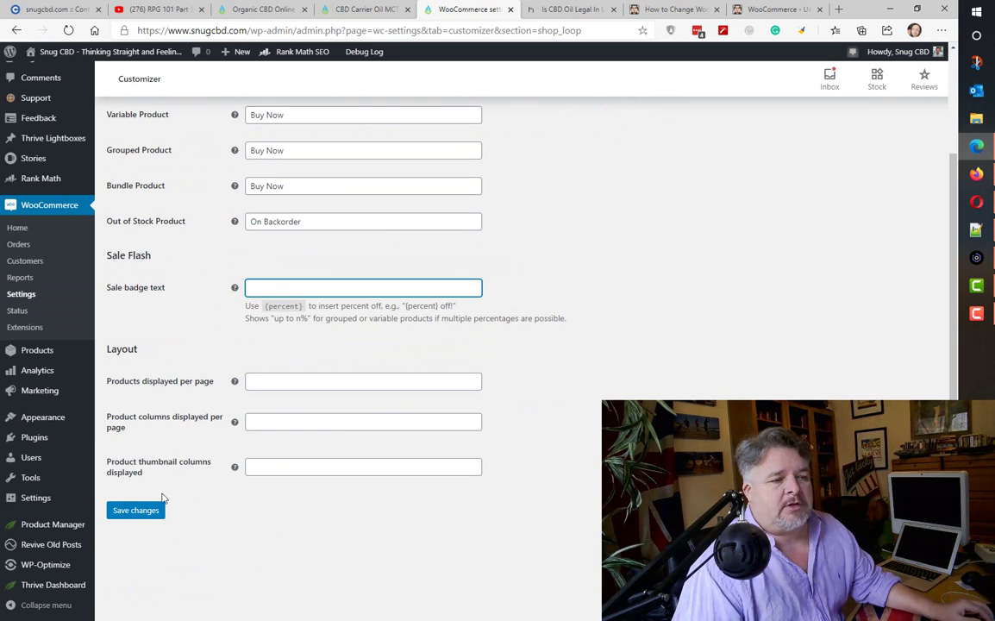
click(134, 510)
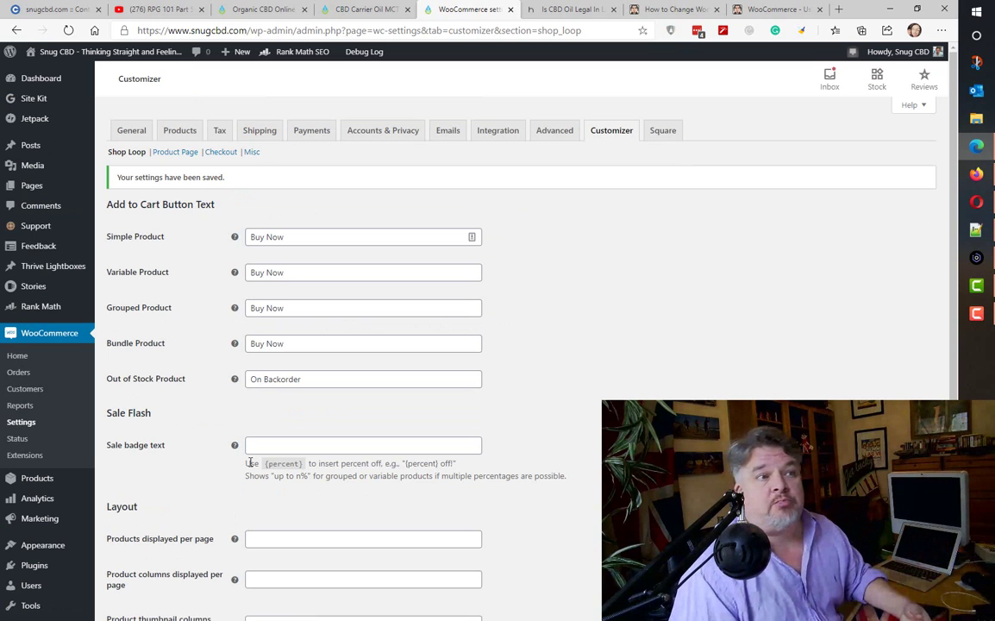
Step: Reload the Snug CBD homepage and the carrier oil article to verify the customized button text on their products
click(255, 10)
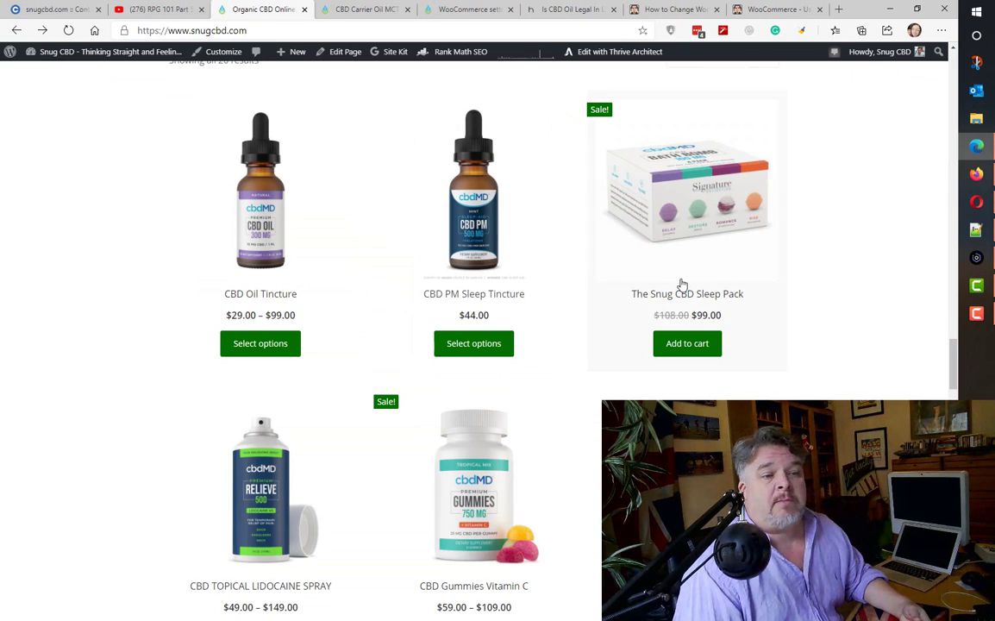
key(F5)
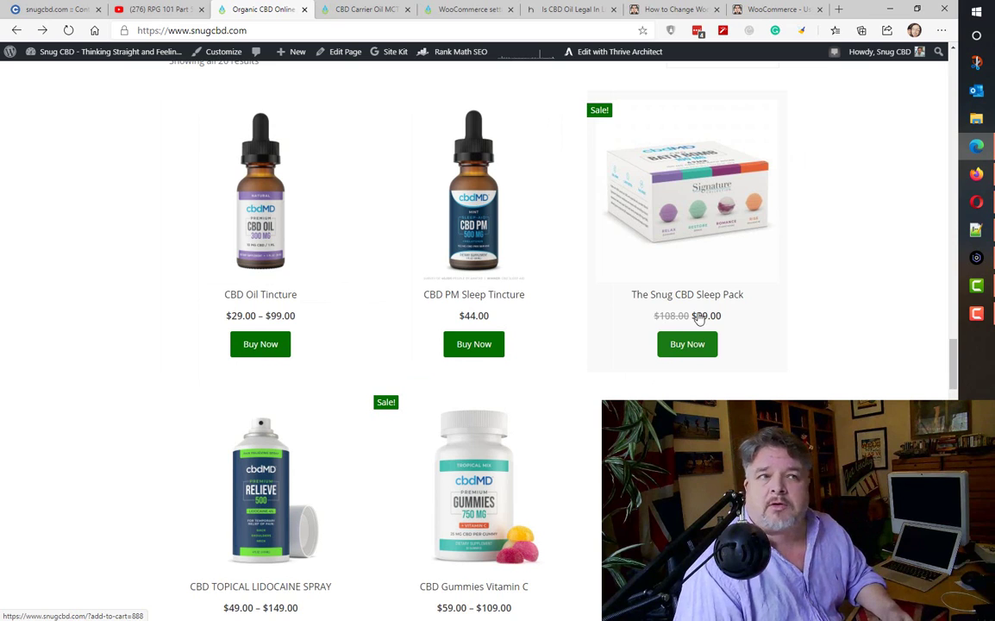
click(360, 11)
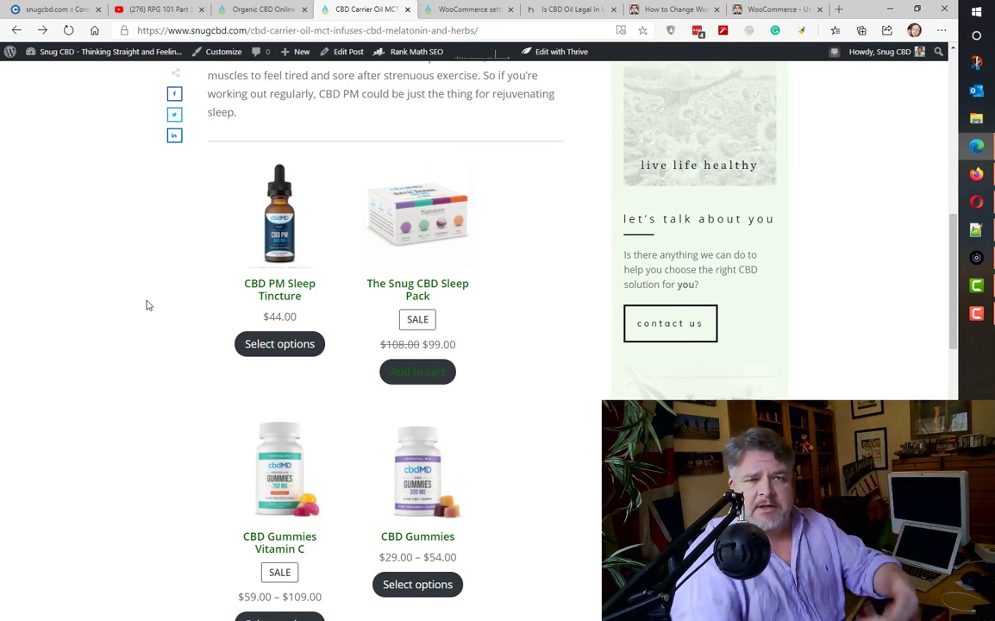
key(F5)
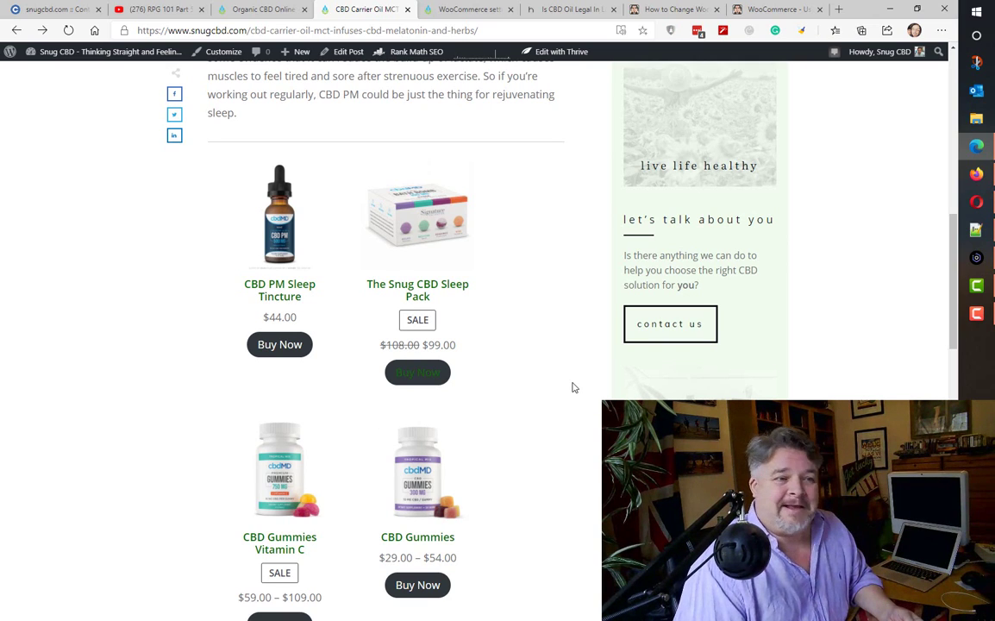
scroll(573, 389, up, 8)
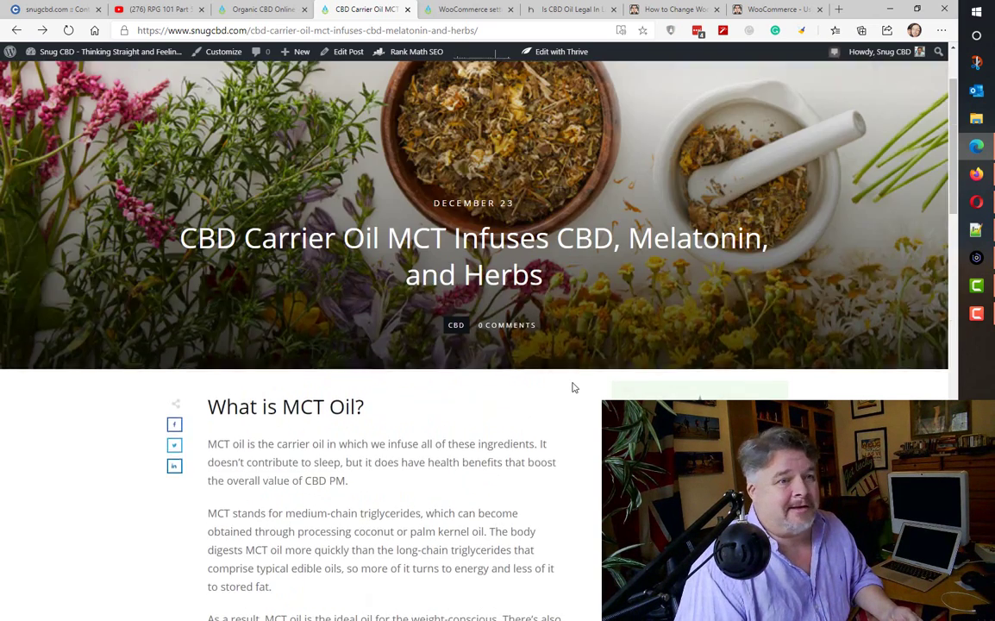
scroll(581, 388, down, 8)
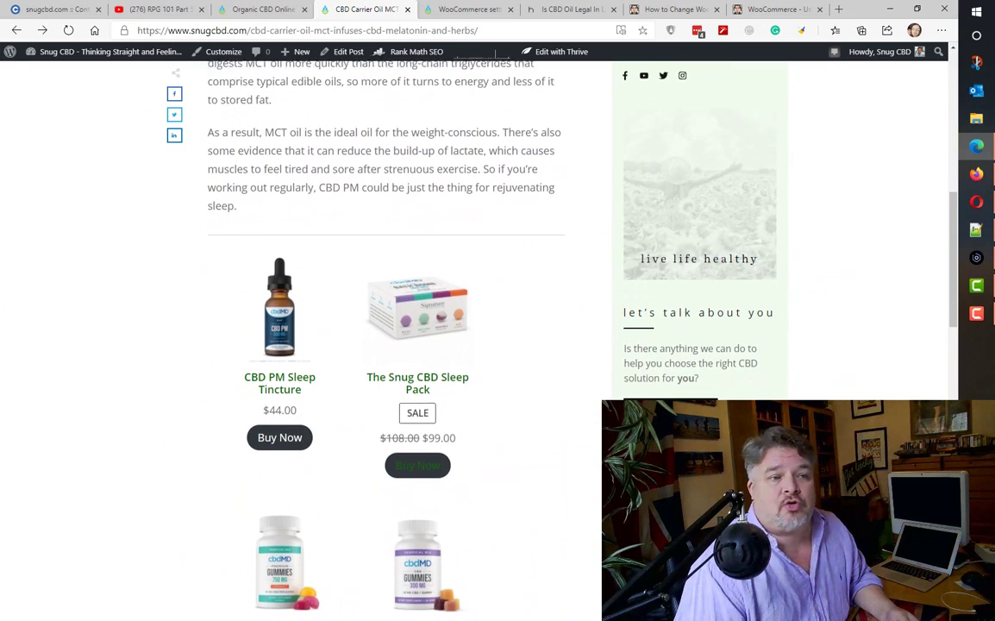